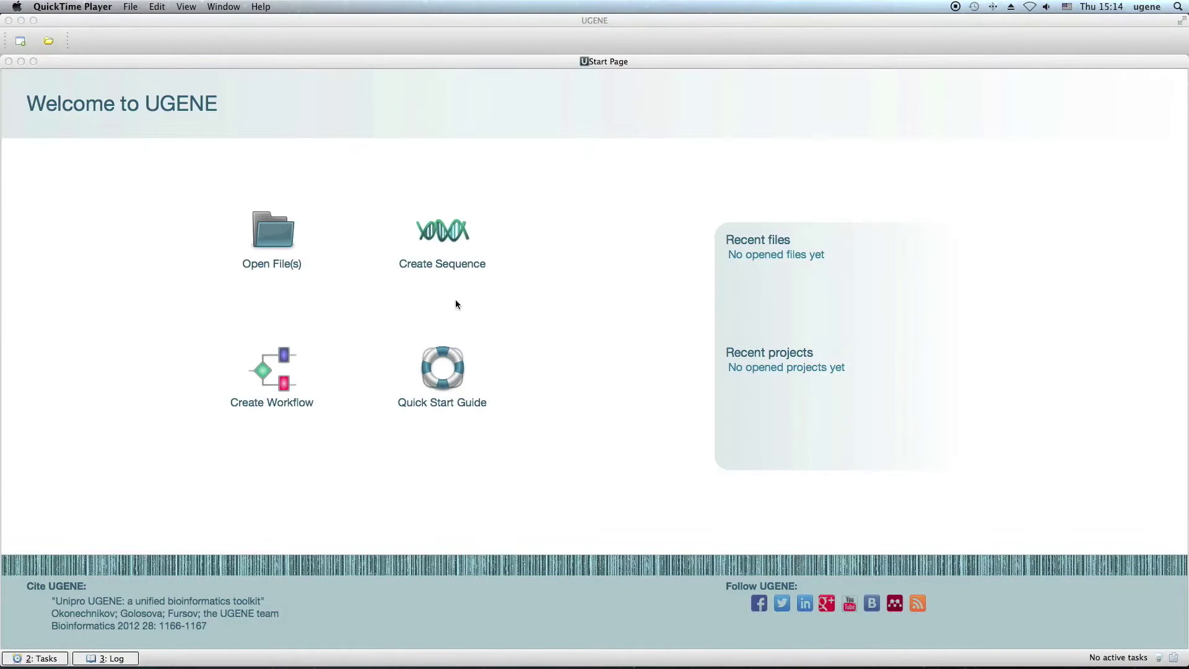
Open murine.gb by dragging it from the Finder folder into UGENE.
key(super+Tab)
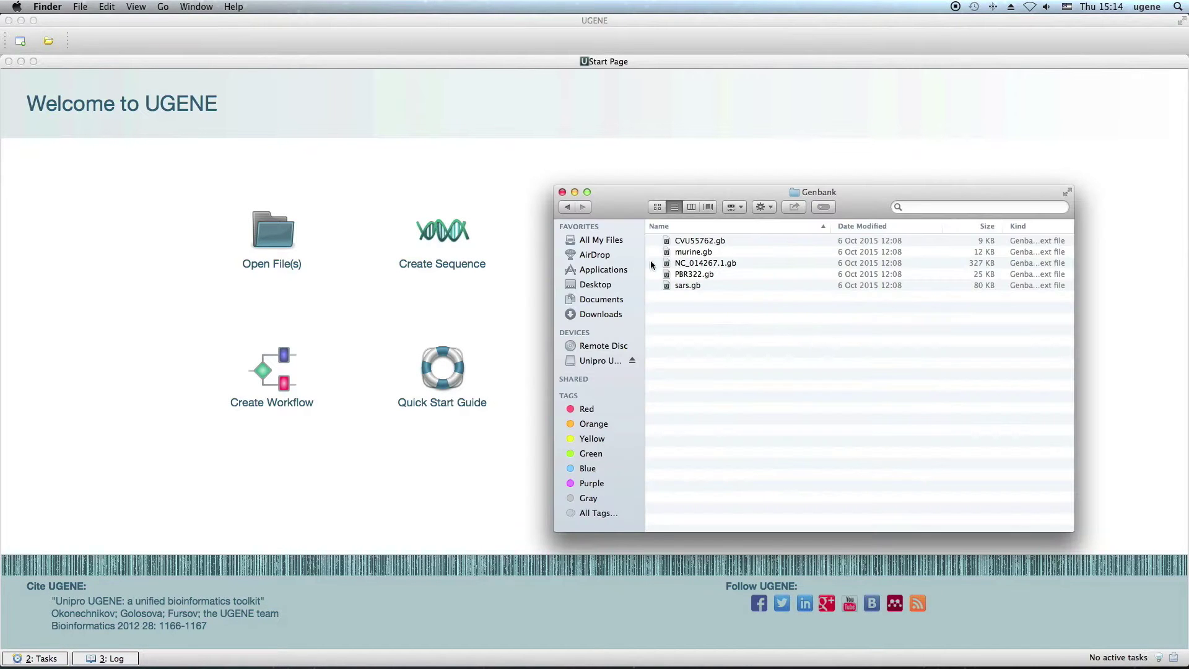
click(682, 252)
drag(675, 258, 496, 303)
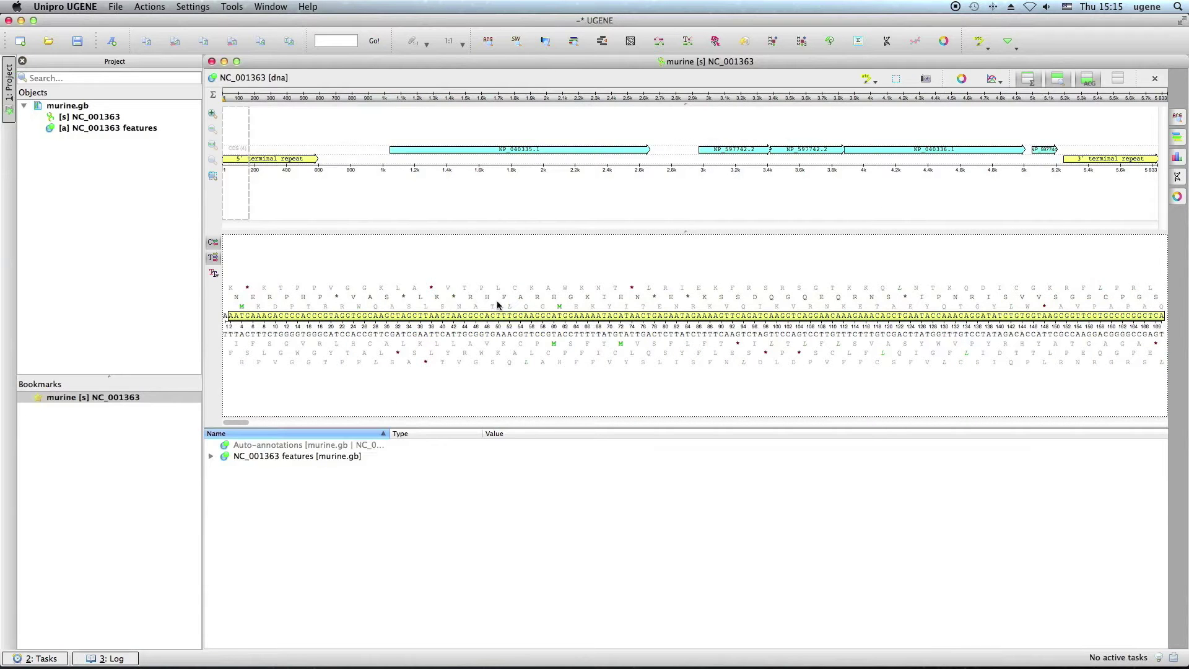
Copy sars.gb in Finder and paste it into the UGENE Project panel with Cmd+V.
key(super+Tab)
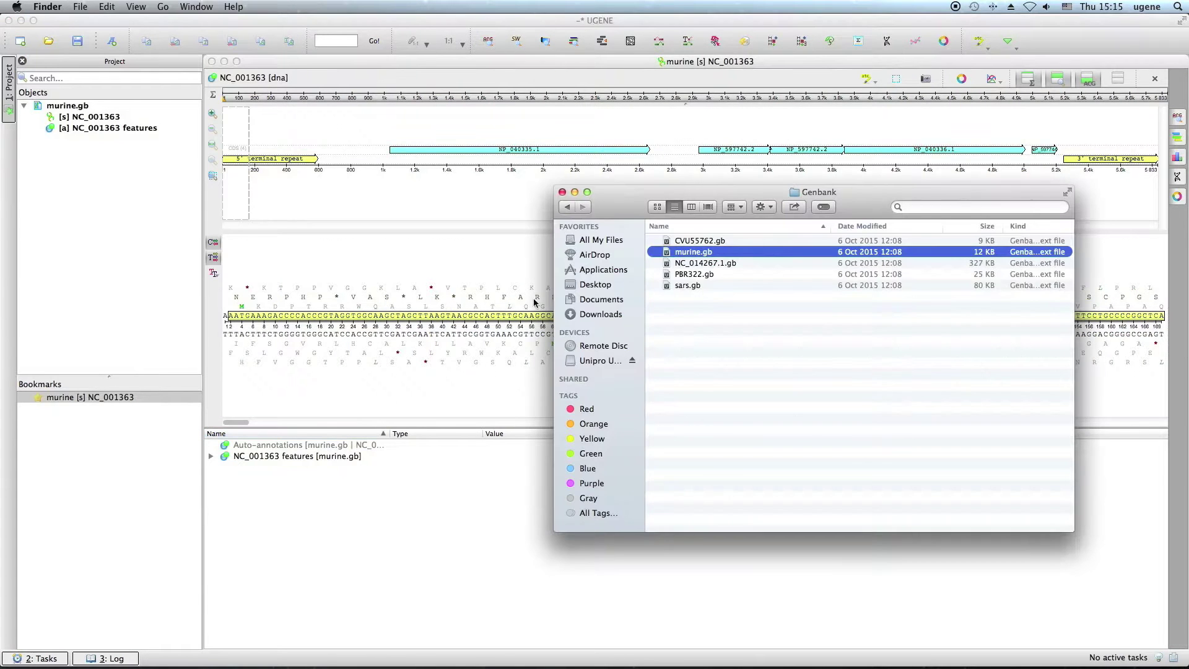
right_click(679, 287)
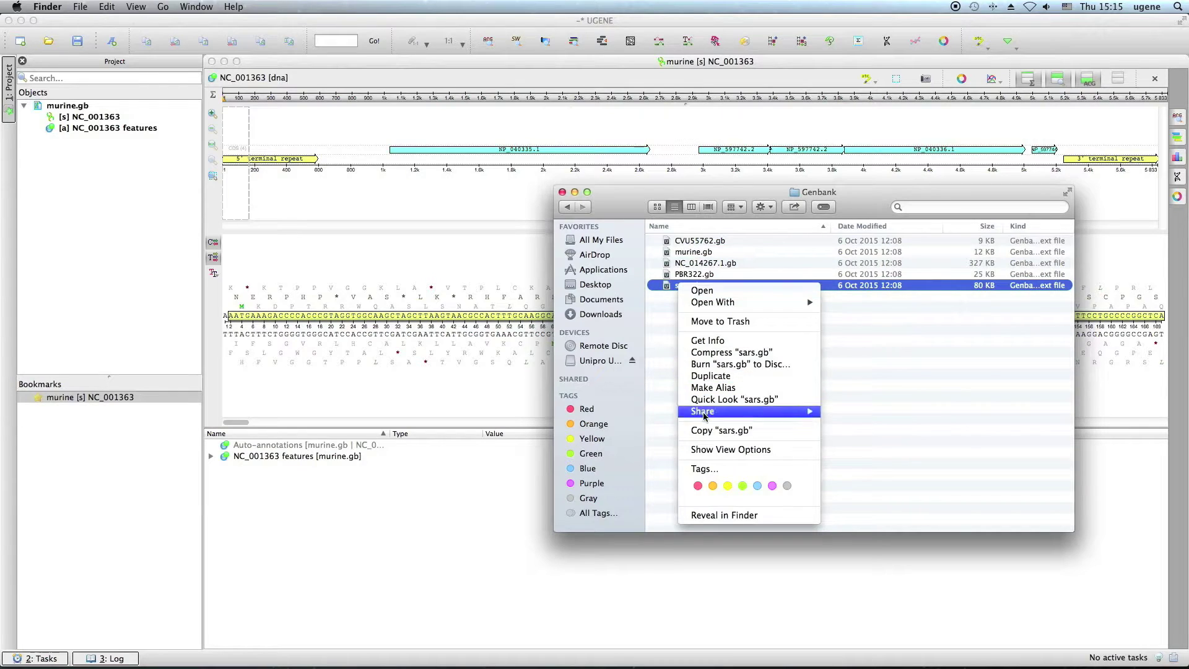
click(707, 434)
key(super+Tab)
click(163, 315)
key(super+v)
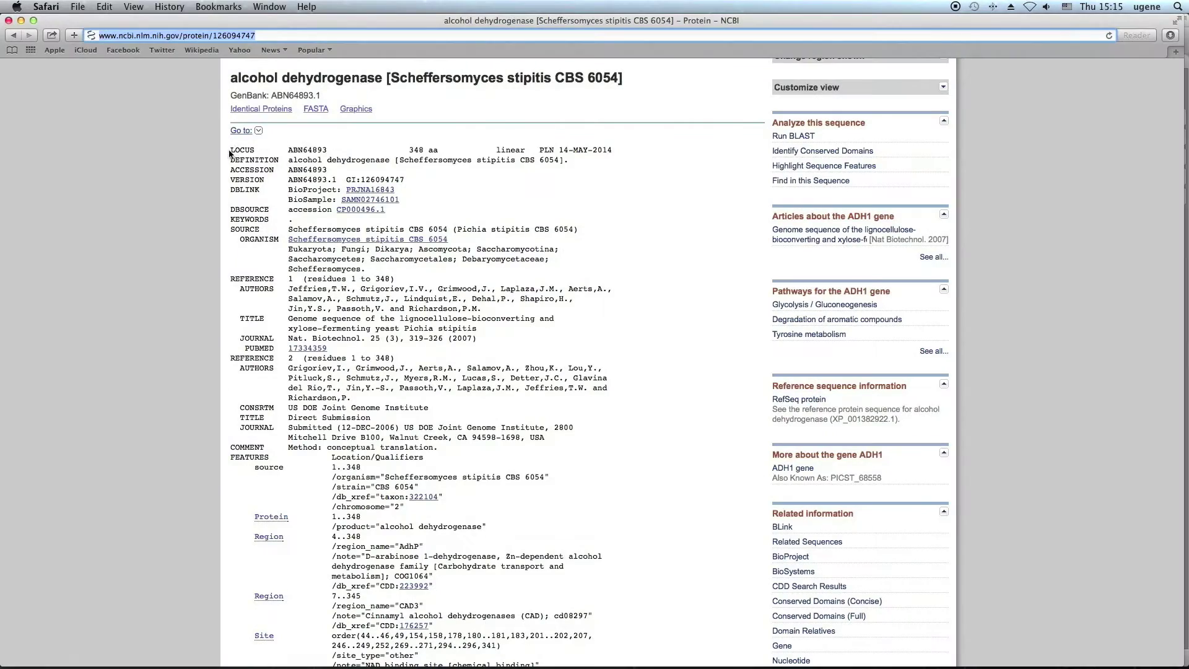
Copy the ABN64893 record text from LOCUS to // and paste it into the UGENE project as clipboard.gb.
drag(229, 153, 390, 367)
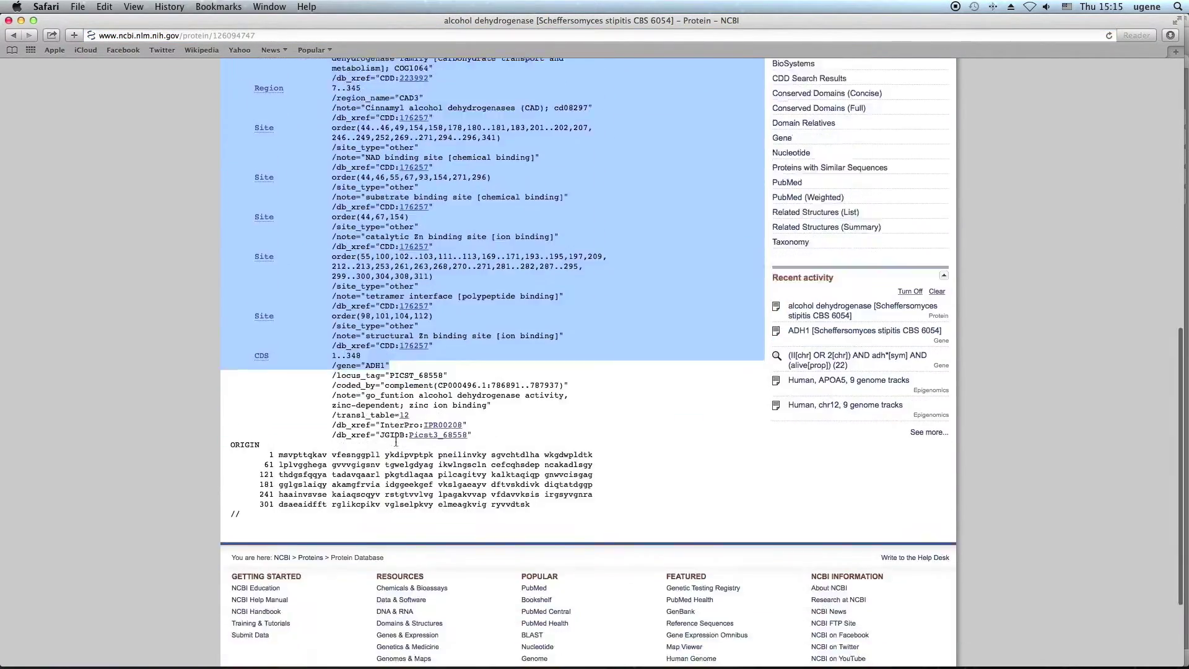
drag(395, 441, 408, 496)
scroll(409, 483, down, 1)
right_click(409, 457)
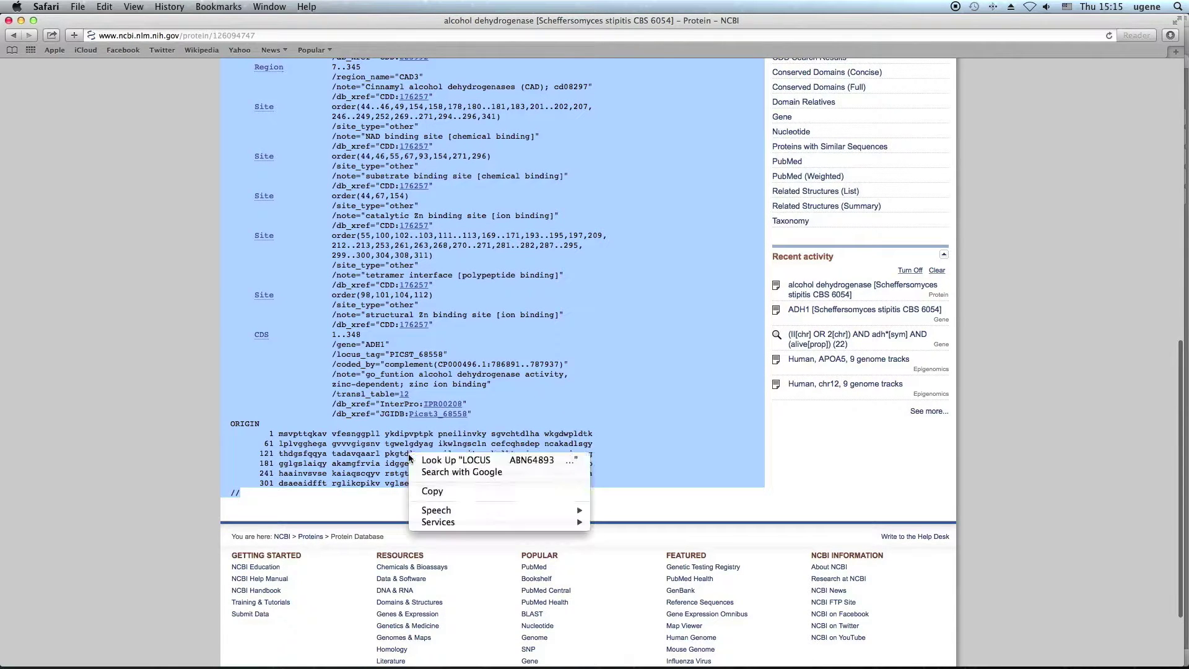
click(426, 490)
key(super+Tab)
click(166, 330)
key(super+v)
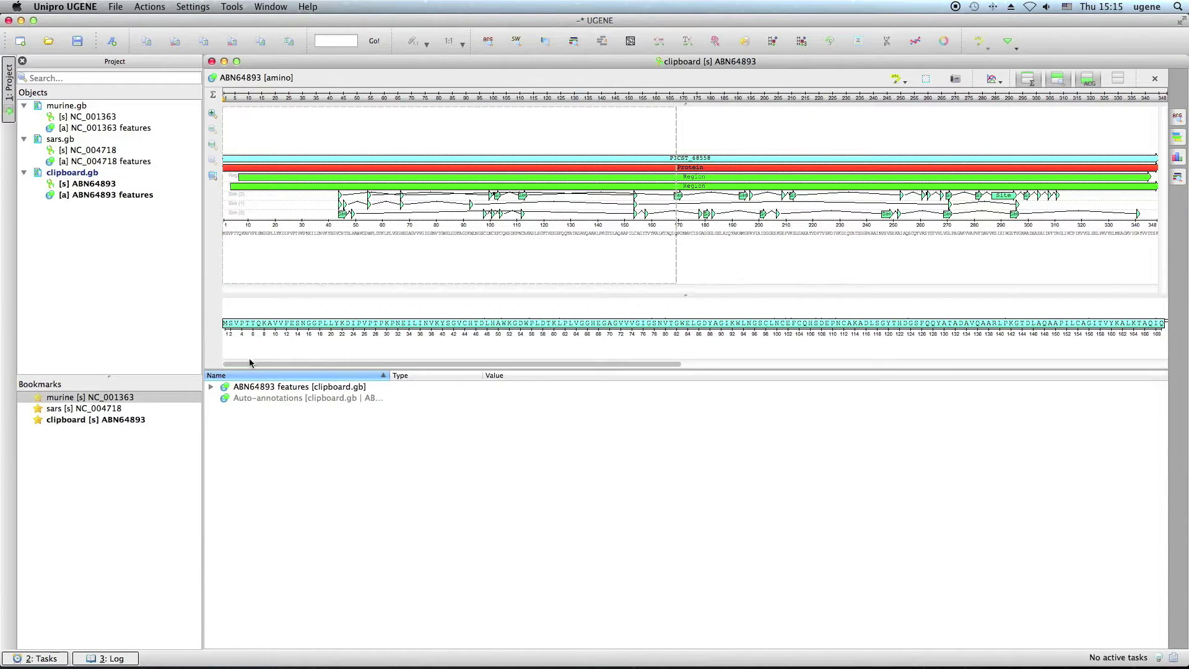
Scroll the sequence view slightly sideways.
mouse_move(252, 366)
mouse_down()
mouse_move(355, 370)
mouse_move(242, 368)
mouse_up()
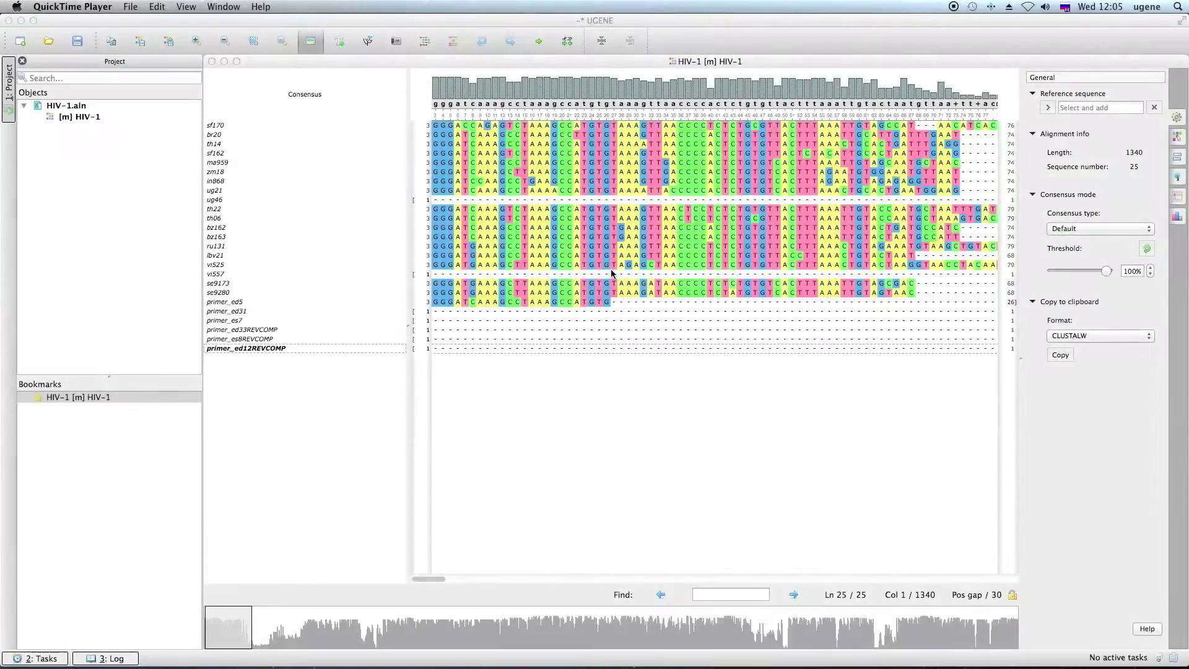
Copy rows th22–vi557, columns 15–27 as Rich text (HTML) and paste them into TextEdit.
drag(617, 276, 522, 209)
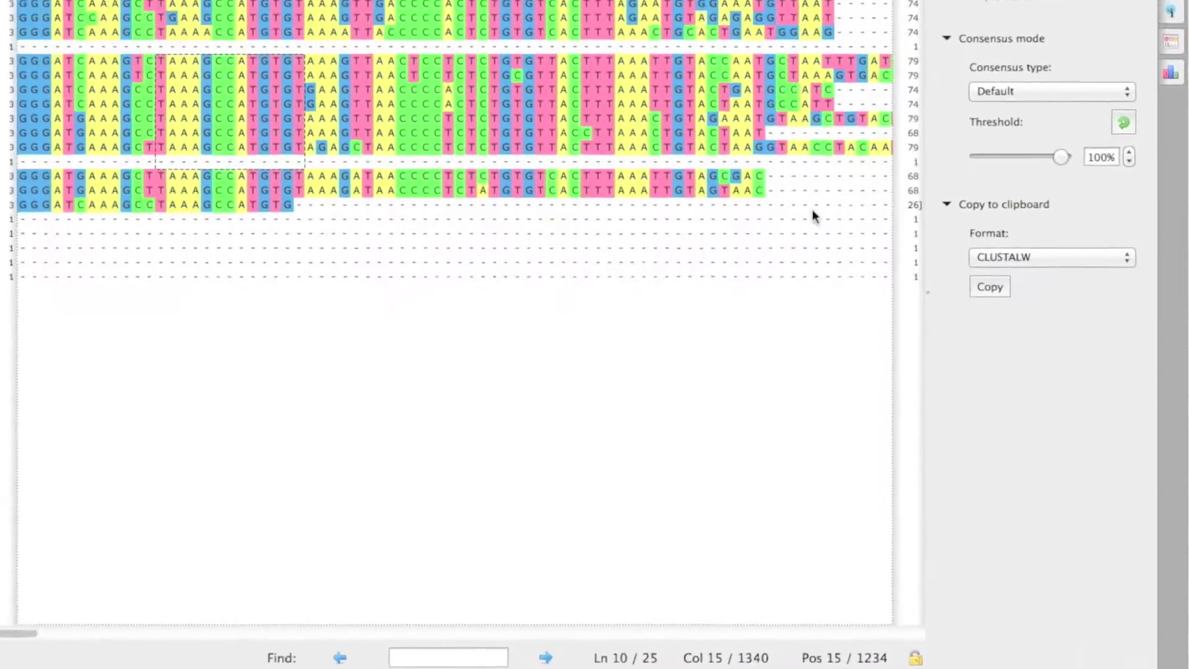
click(1110, 334)
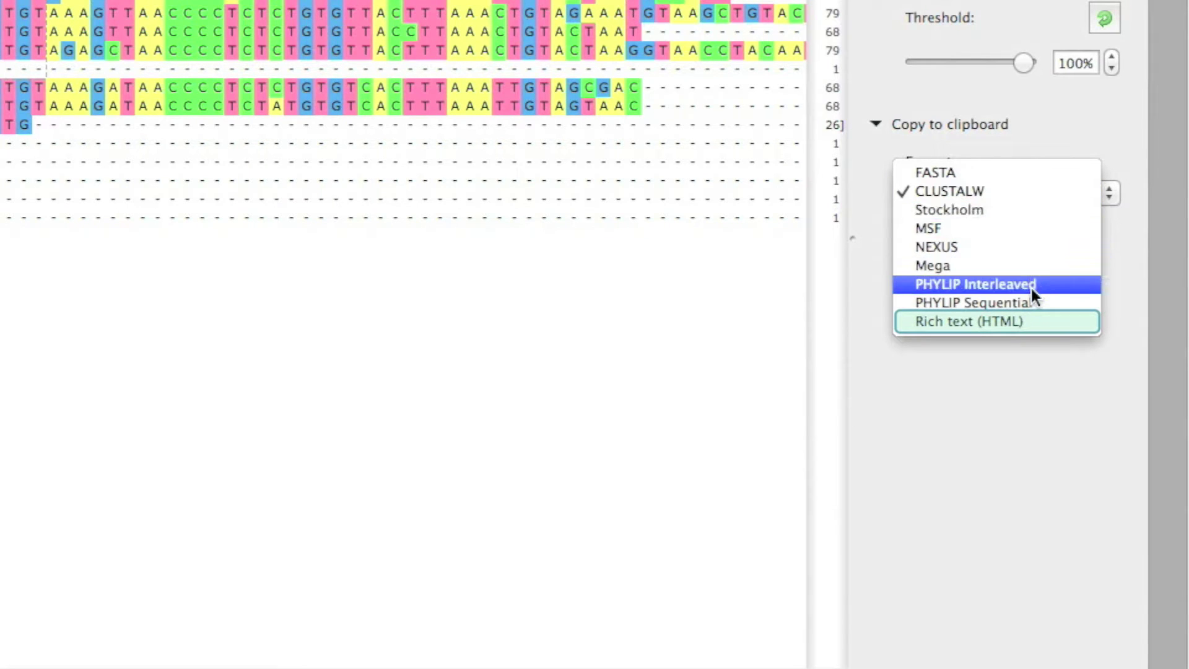
click(1032, 321)
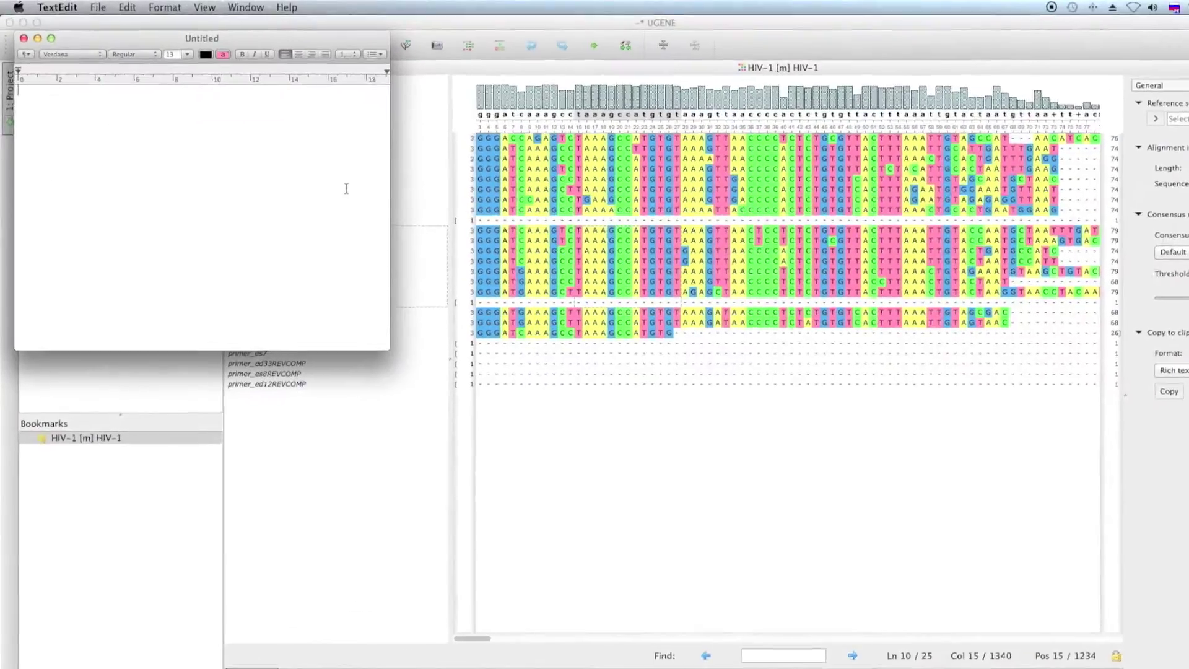
right_click(259, 123)
click(282, 152)
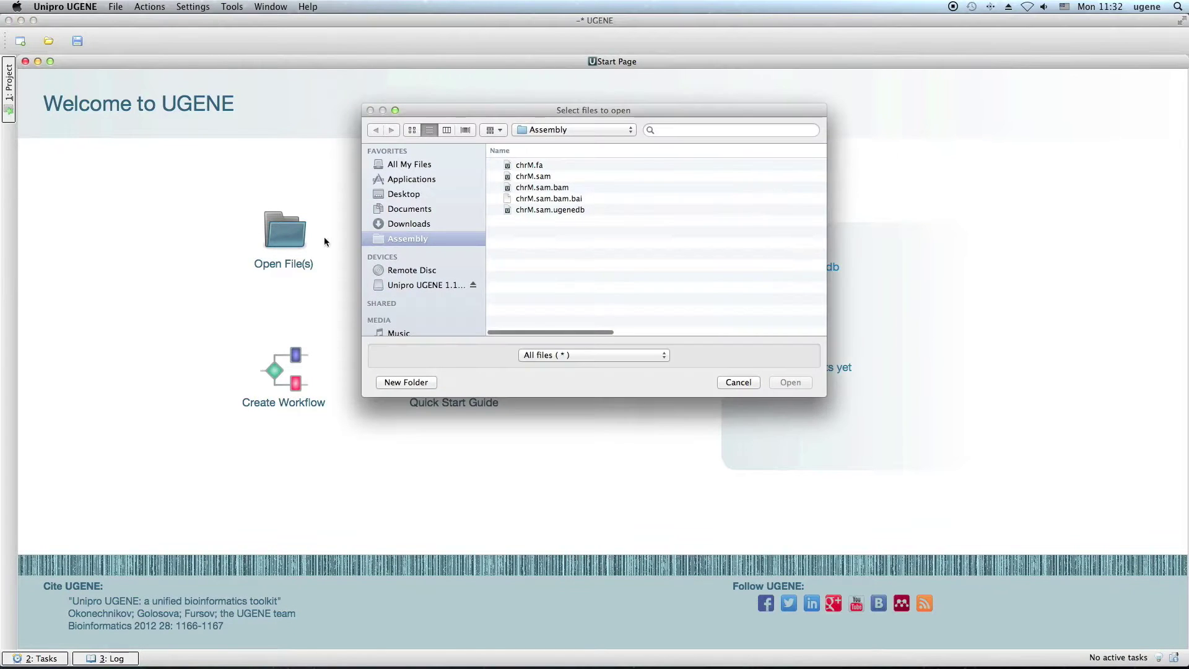
Open chrM.sam.ugenedb, attach chrM.fa as its reference, and highlight only mismatched read bases.
double_click(525, 209)
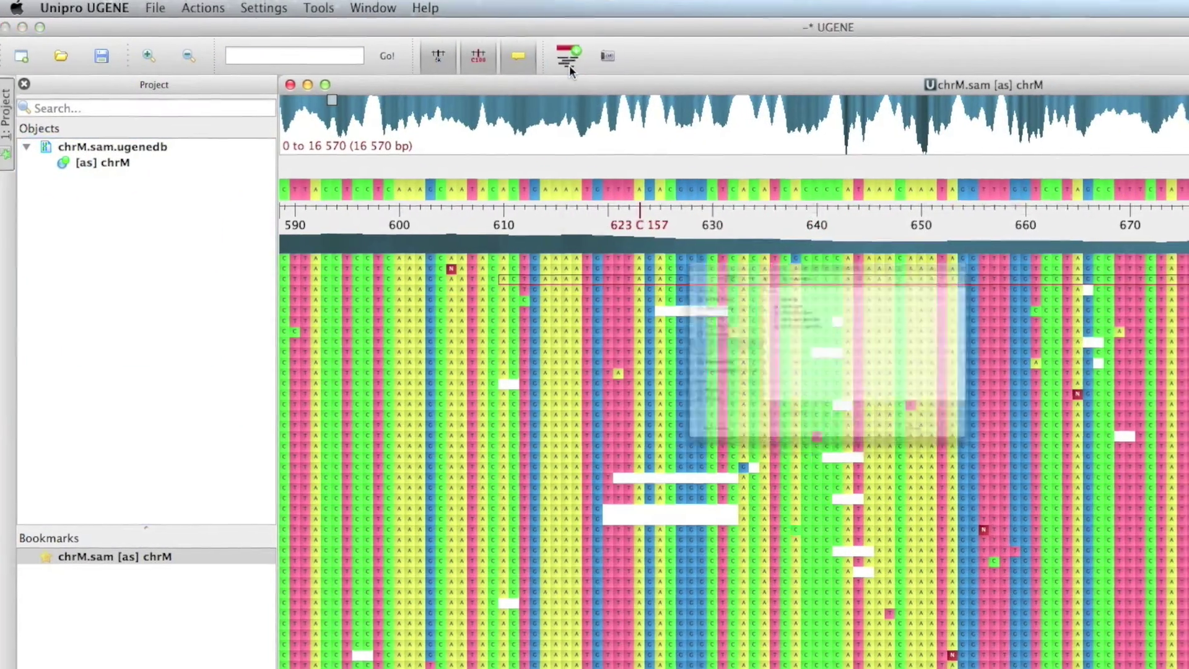
click(570, 65)
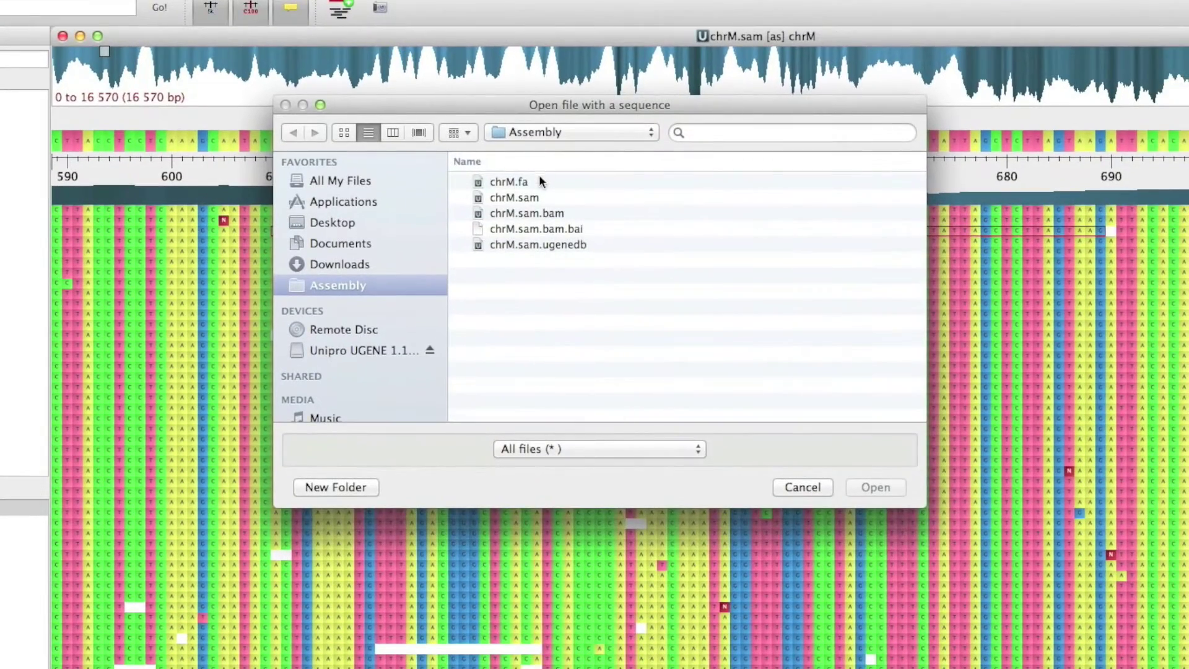
click(766, 225)
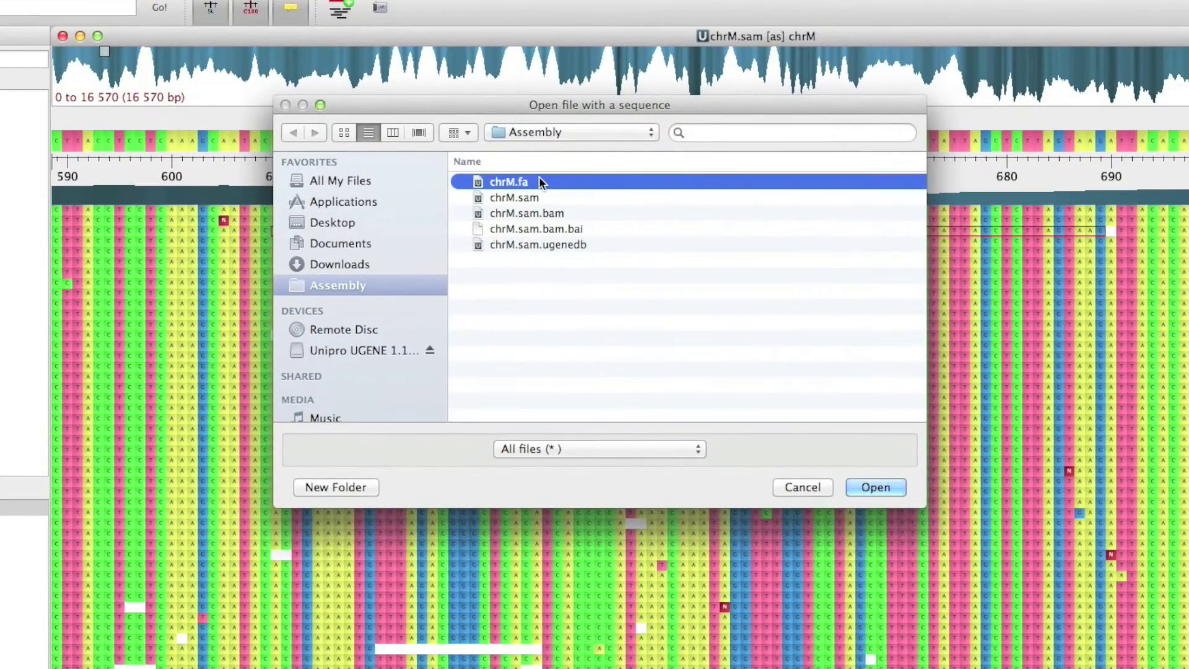
click(876, 486)
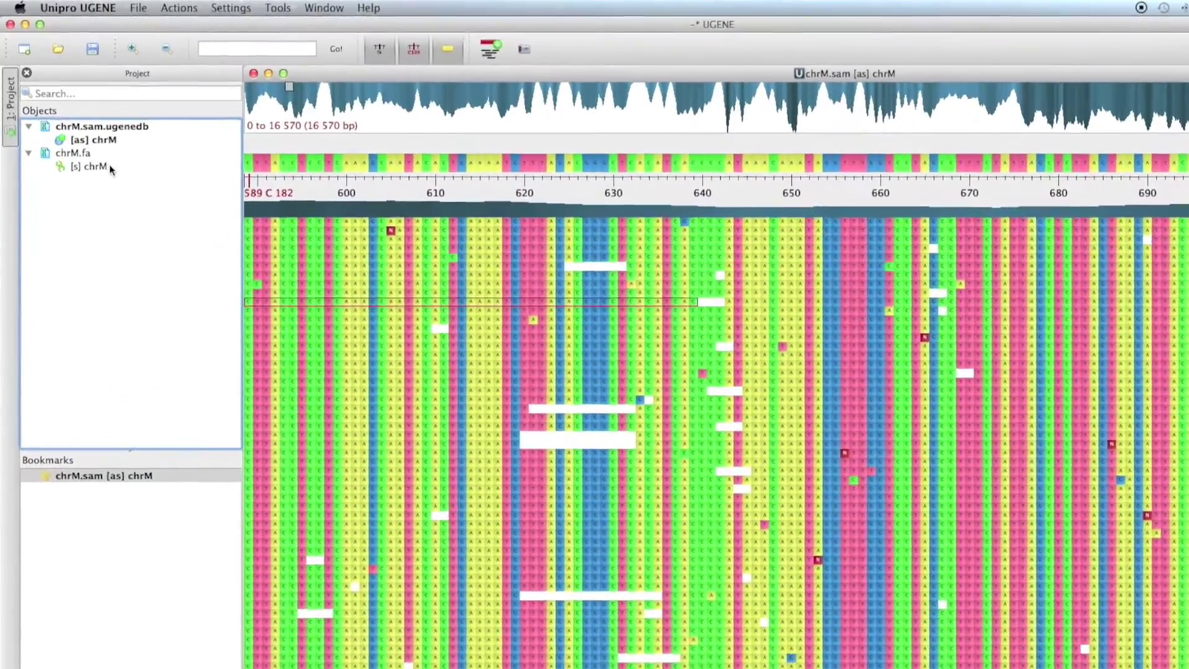
click(91, 137)
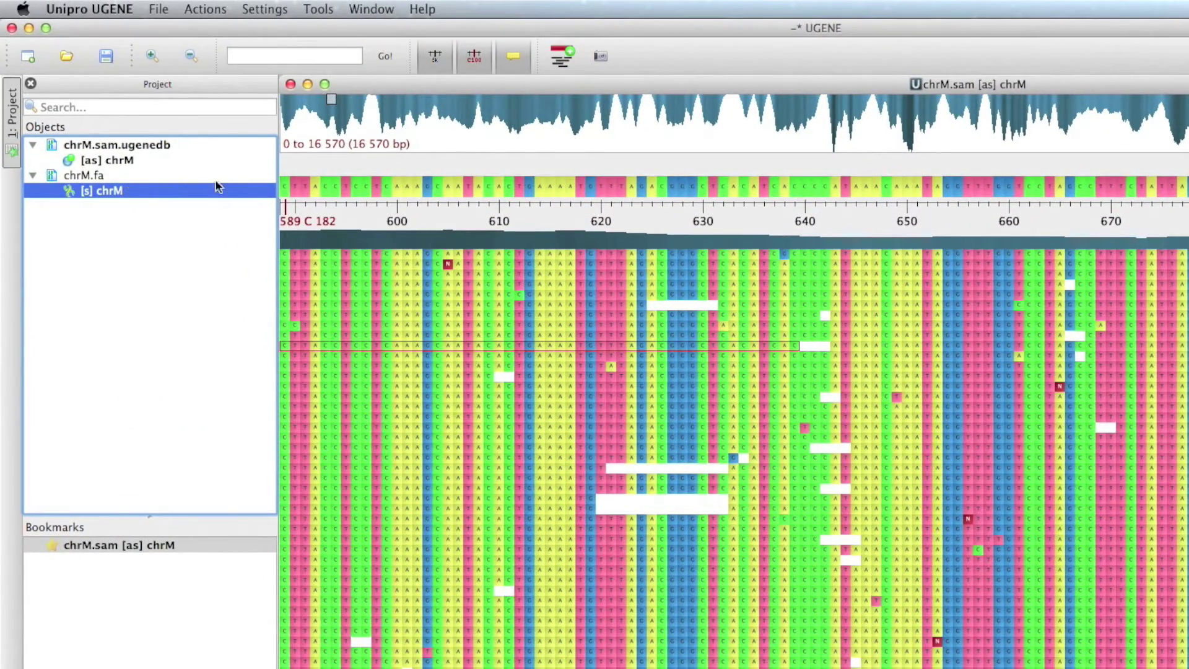
click(548, 65)
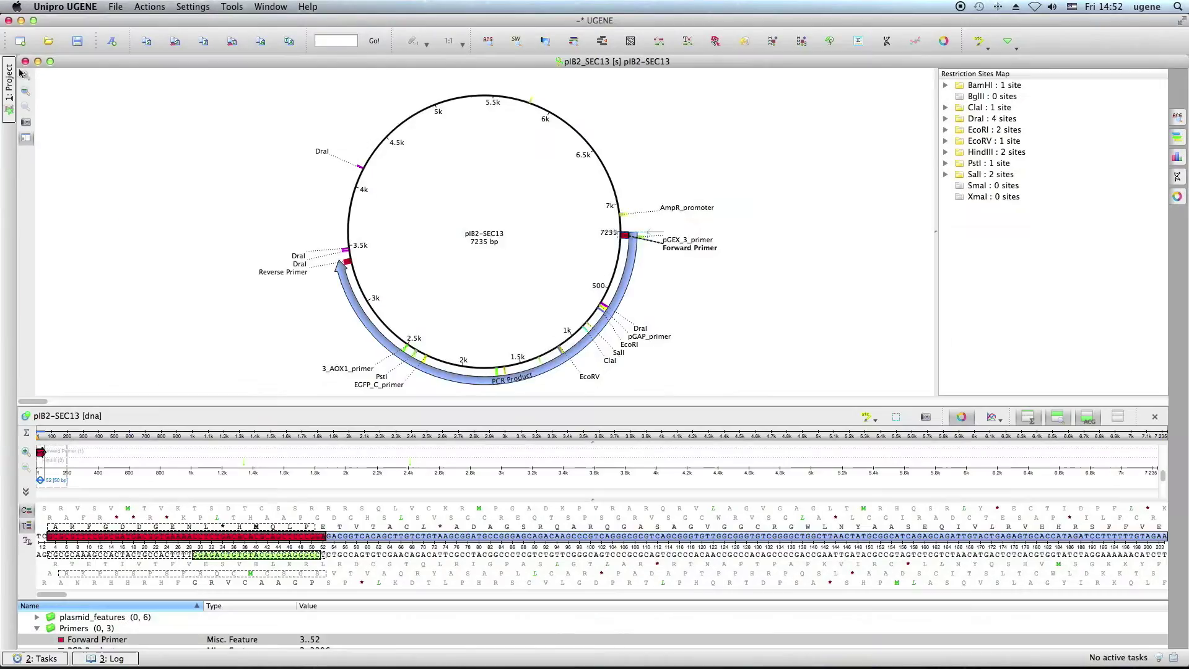
Run in silico PCR on pIB2-SEC13 with Inner annotation extraction and select the 3 - 3396 product.
click(25, 76)
click(24, 75)
drag(35, 402, 612, 407)
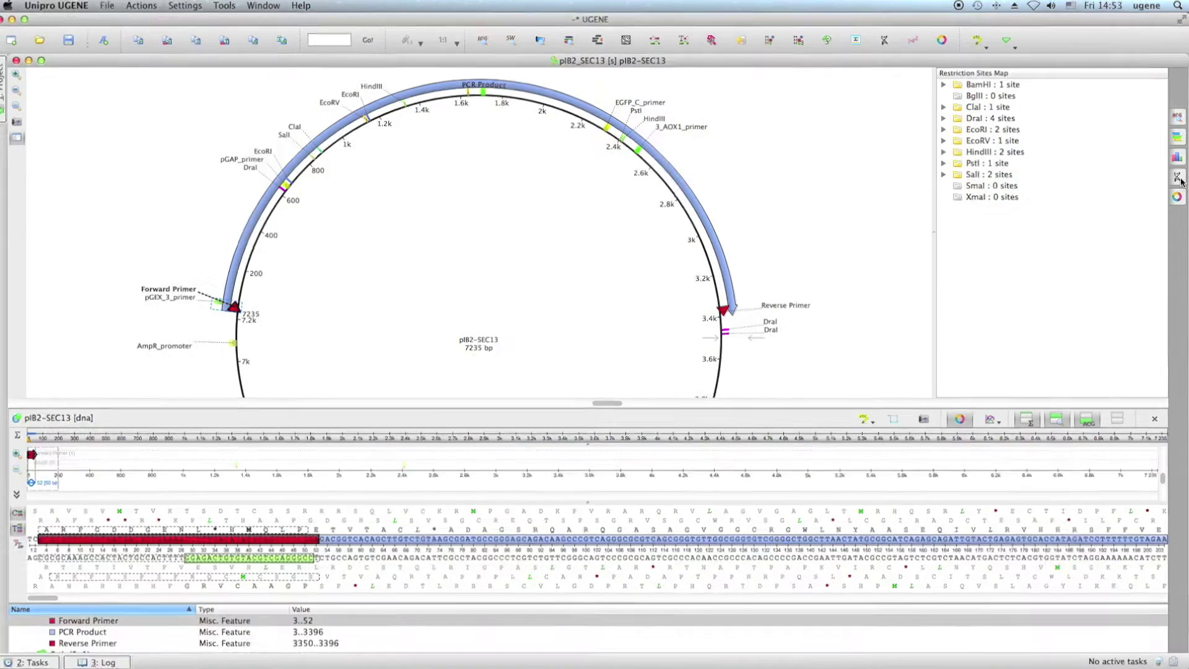
click(1177, 178)
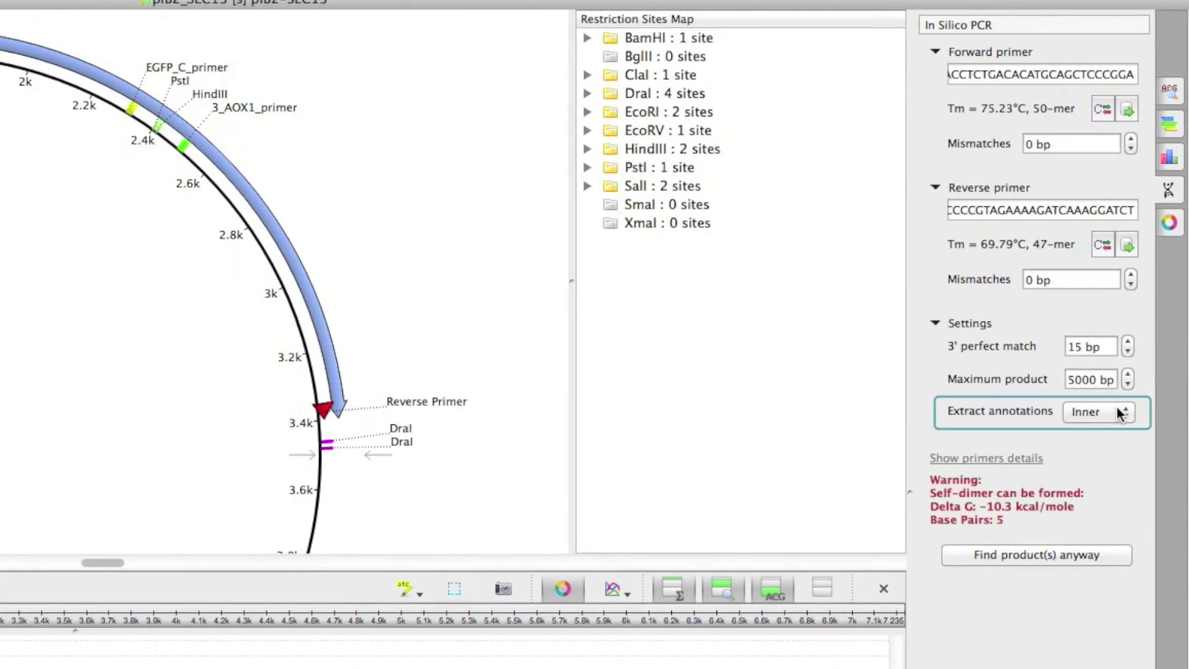
click(1120, 414)
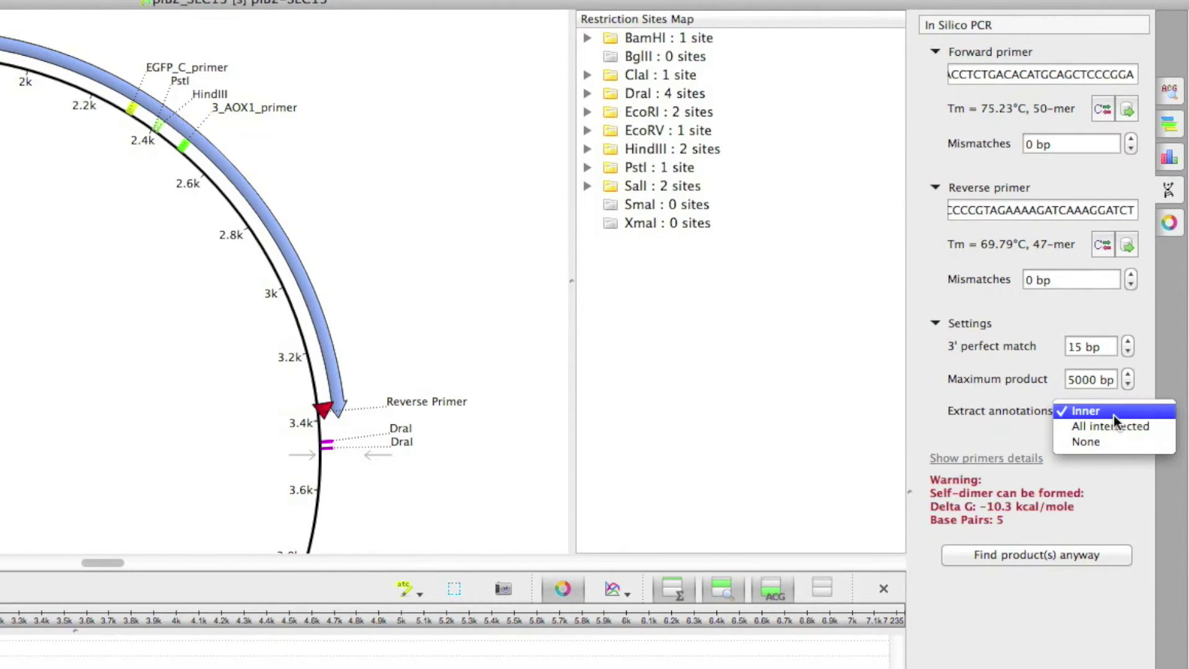
click(1113, 415)
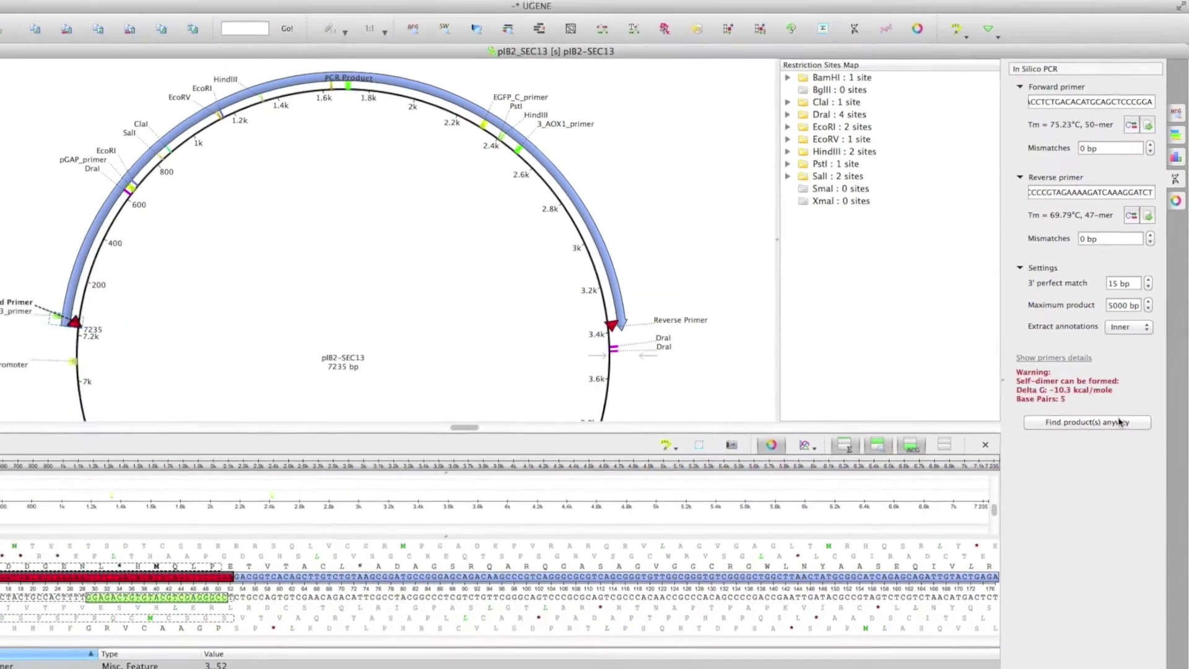
click(1085, 555)
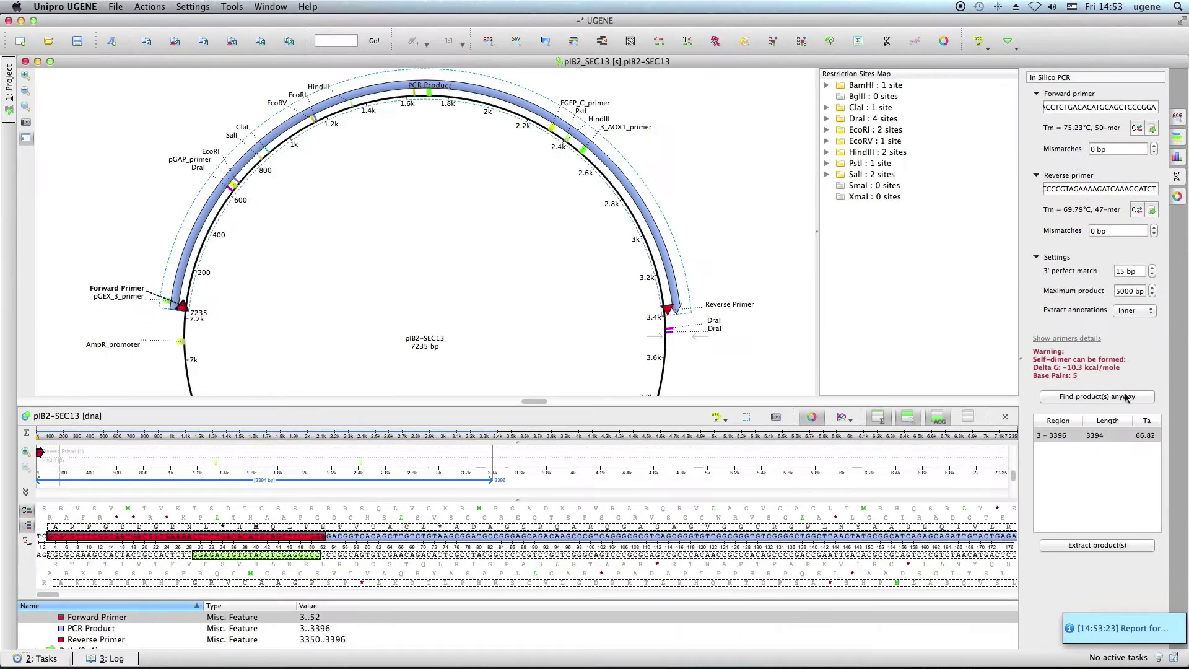
click(1113, 434)
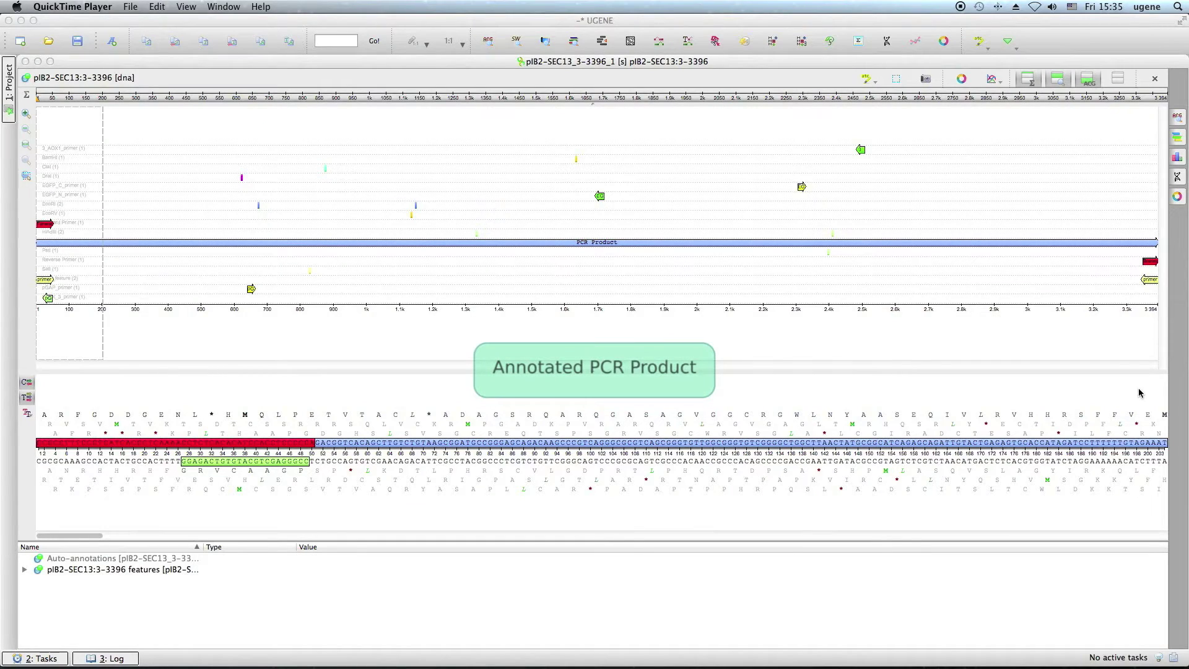
Set the In Silico PCR Extract annotations option to All intersected for the product.
click(1177, 177)
click(1136, 316)
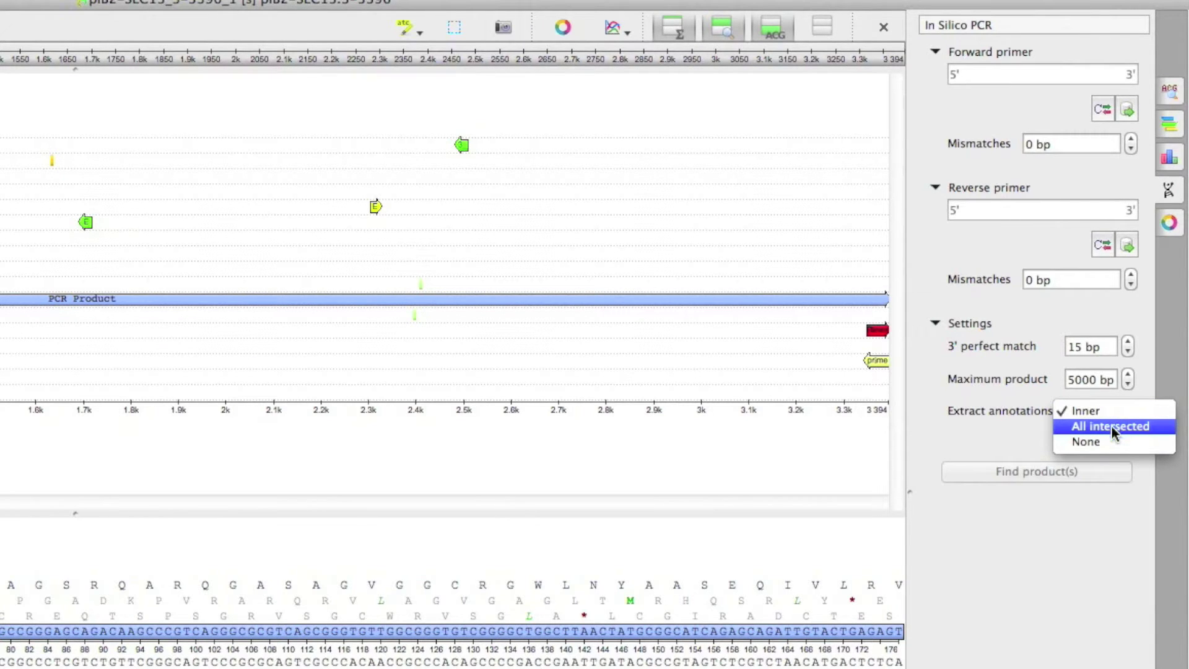
click(1115, 427)
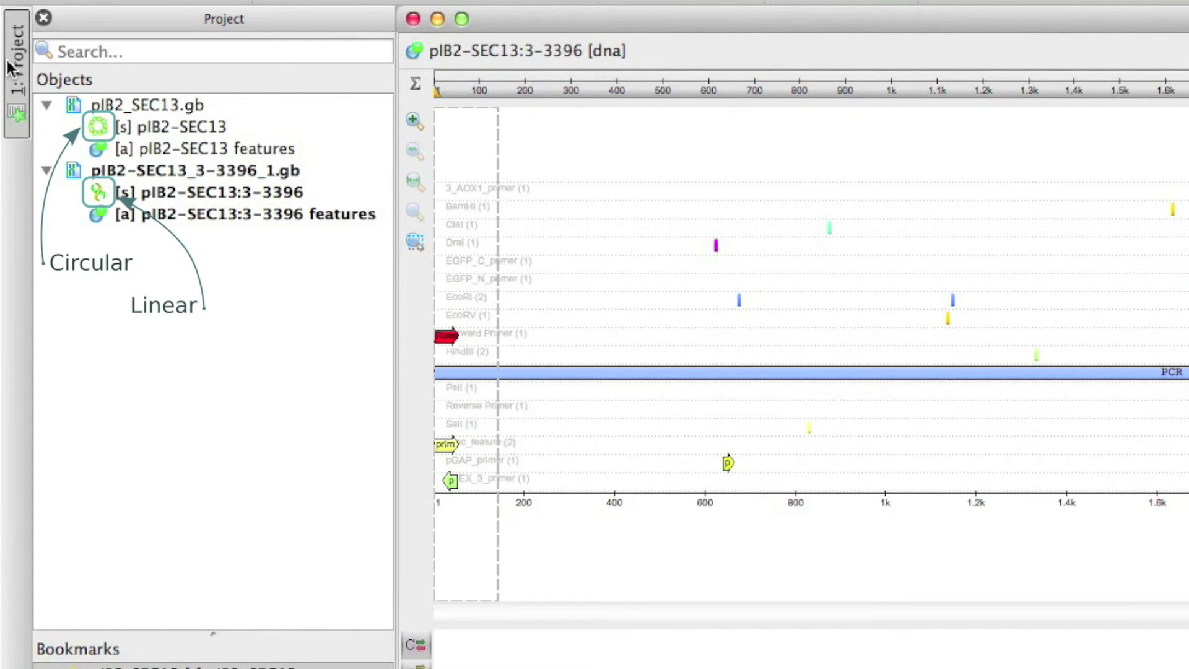
Turn 'Mark as circular' off for [s] pIB2-SEC13, then switch it back on.
right_click(182, 123)
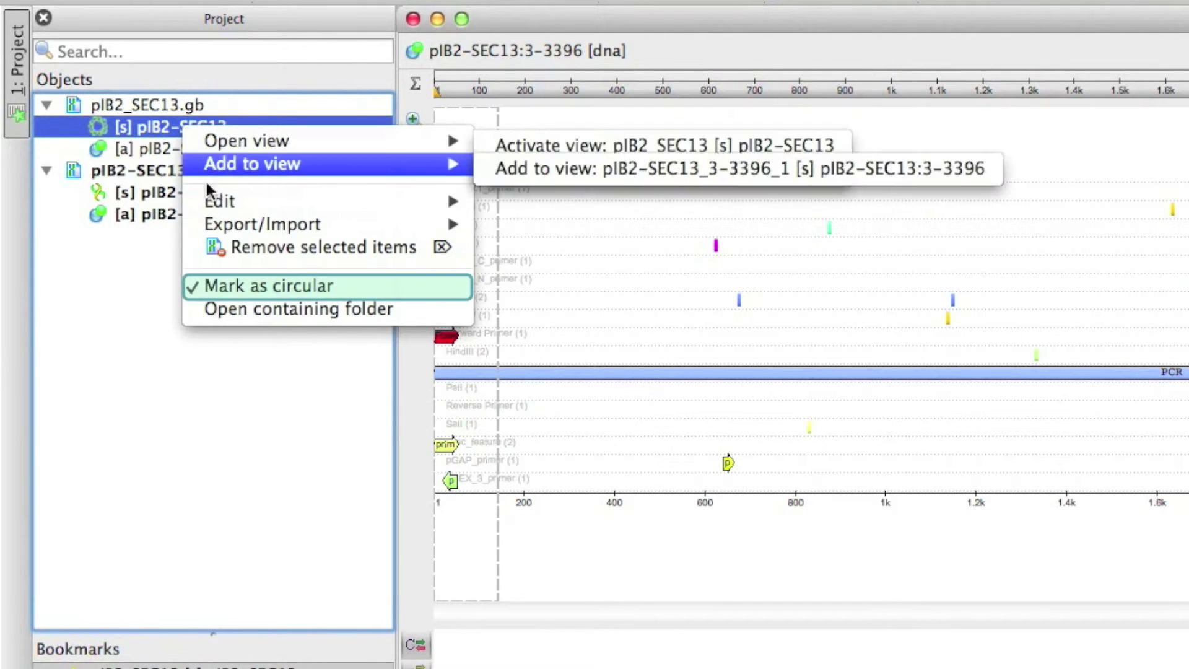
click(234, 284)
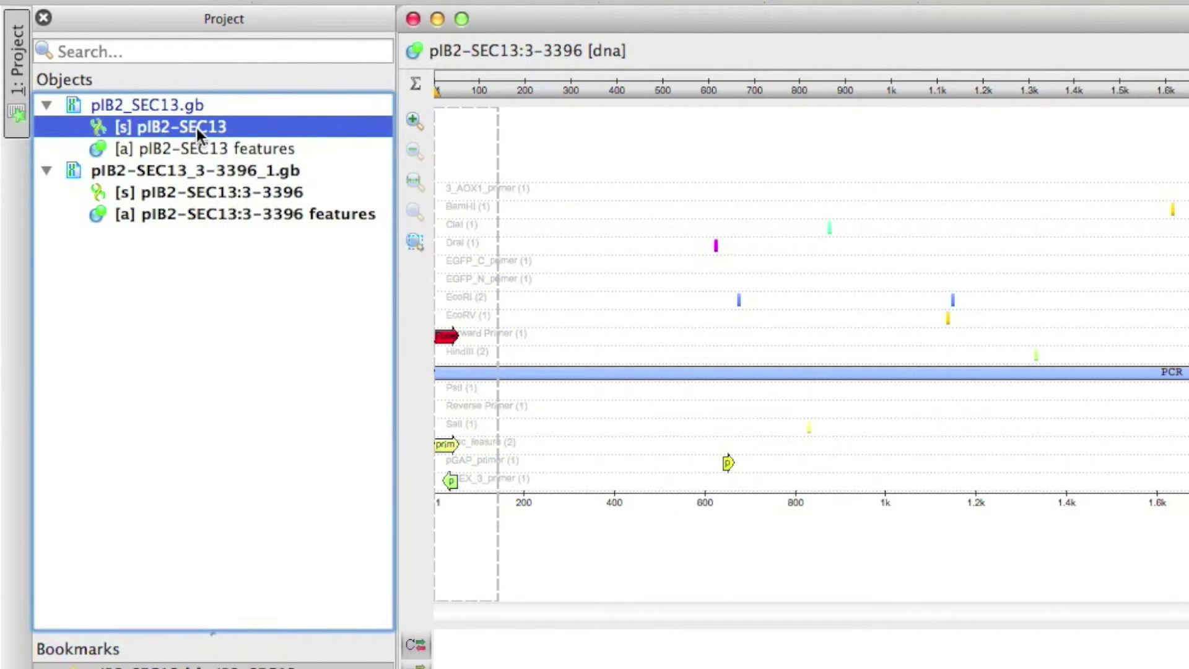
right_click(196, 126)
click(232, 285)
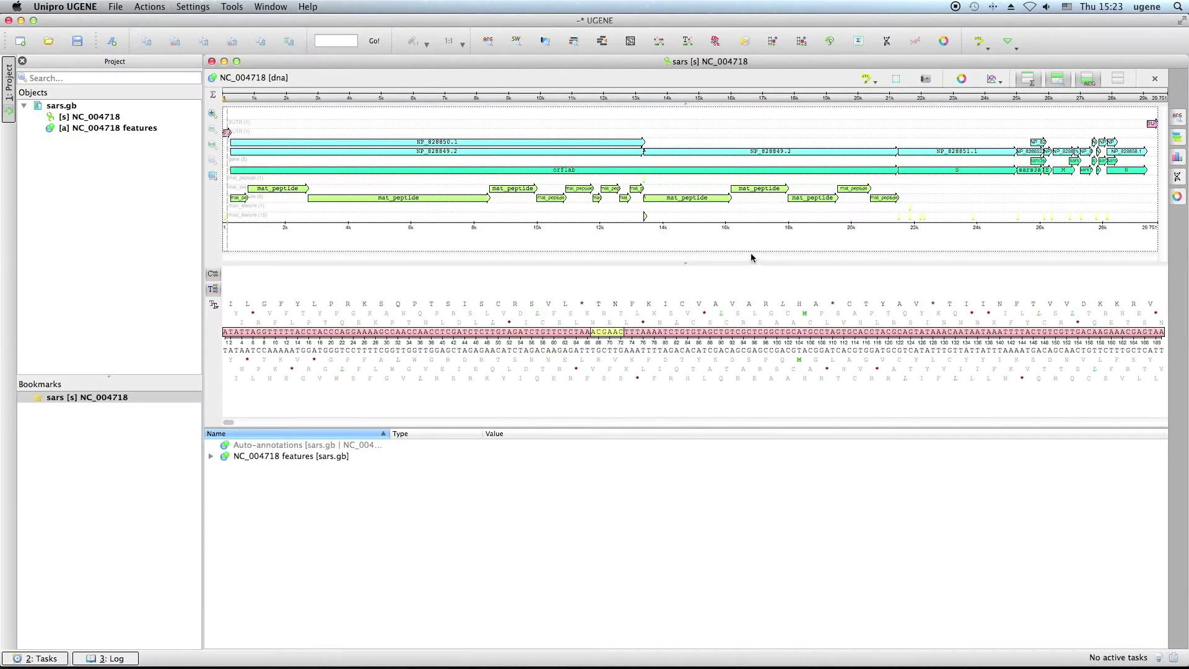
click(925, 79)
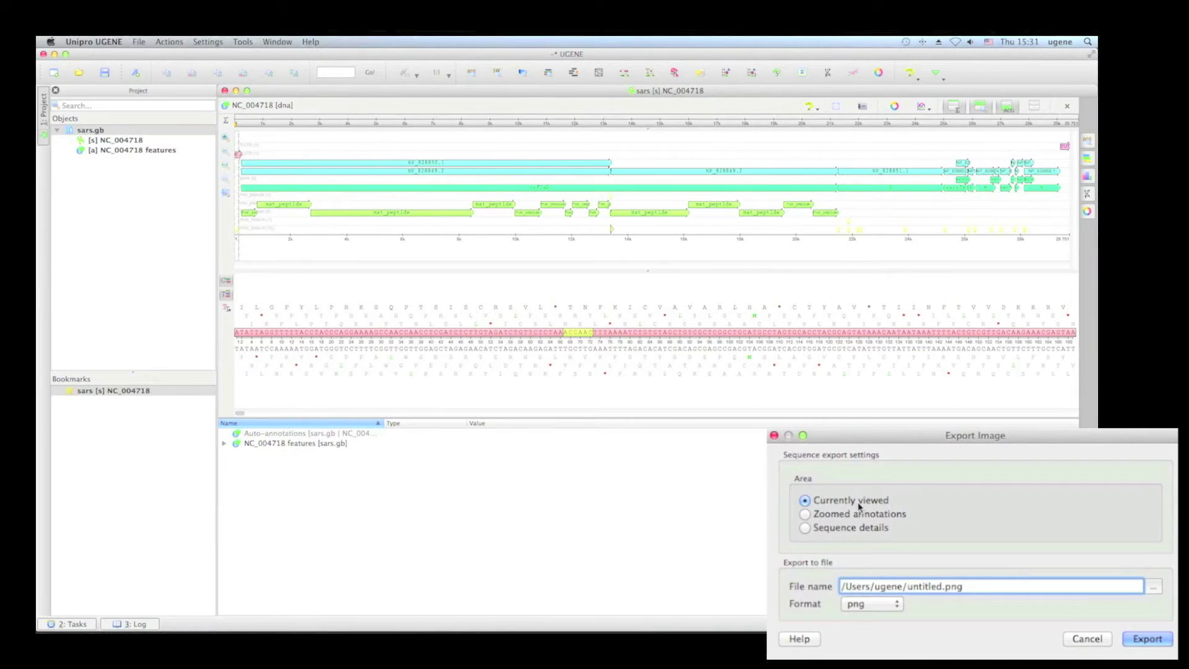
click(859, 514)
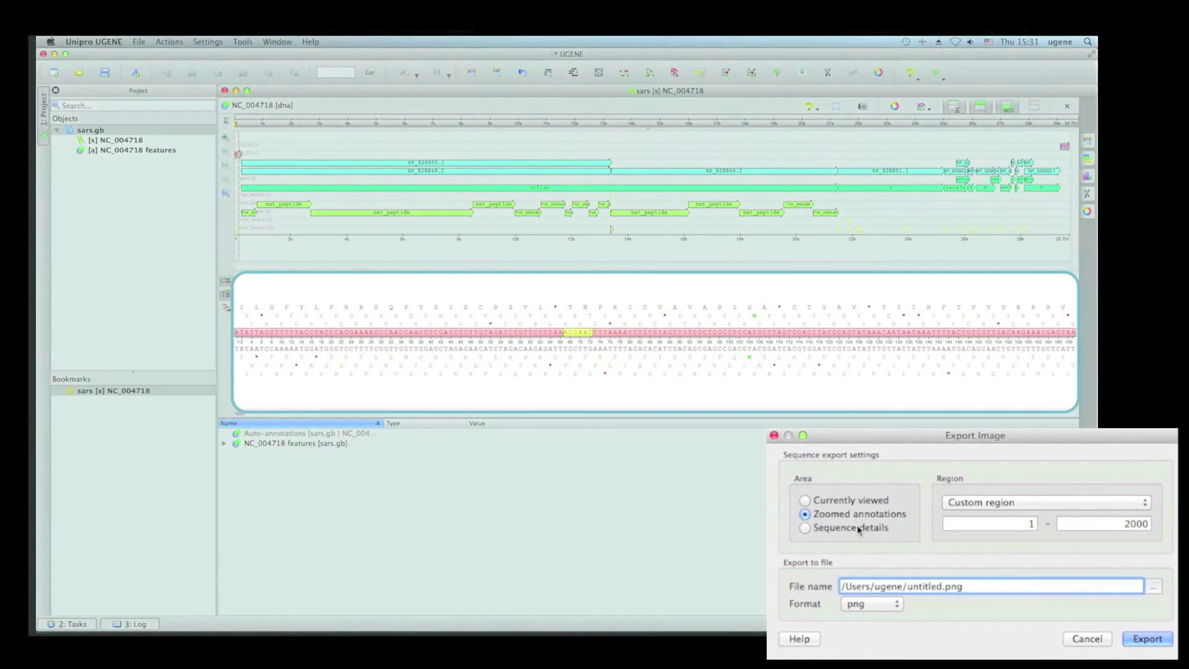
click(860, 530)
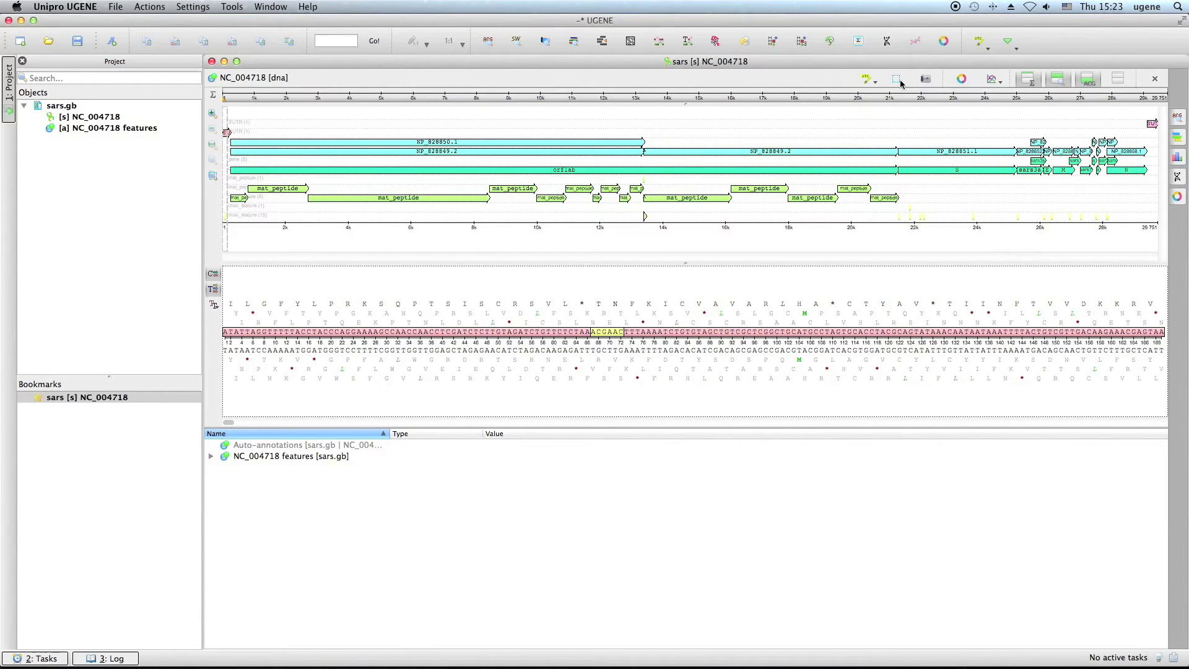
Select the sequence region 11200–11500 with the Select region tool.
click(898, 79)
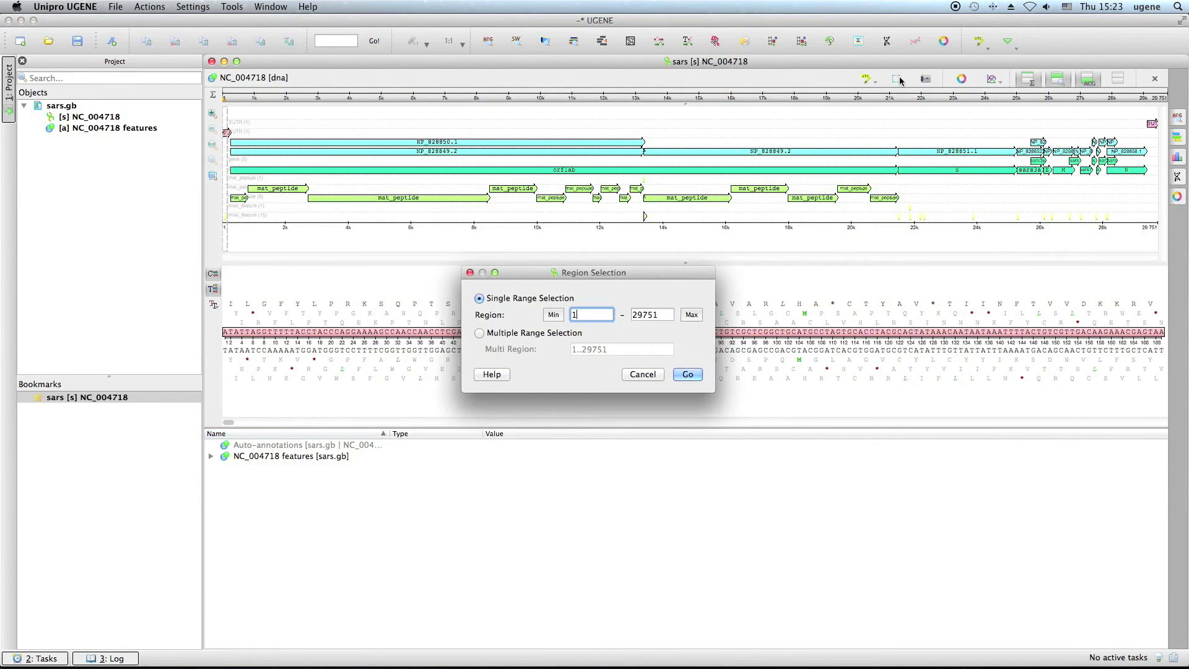
text(1200)
key(Tab)
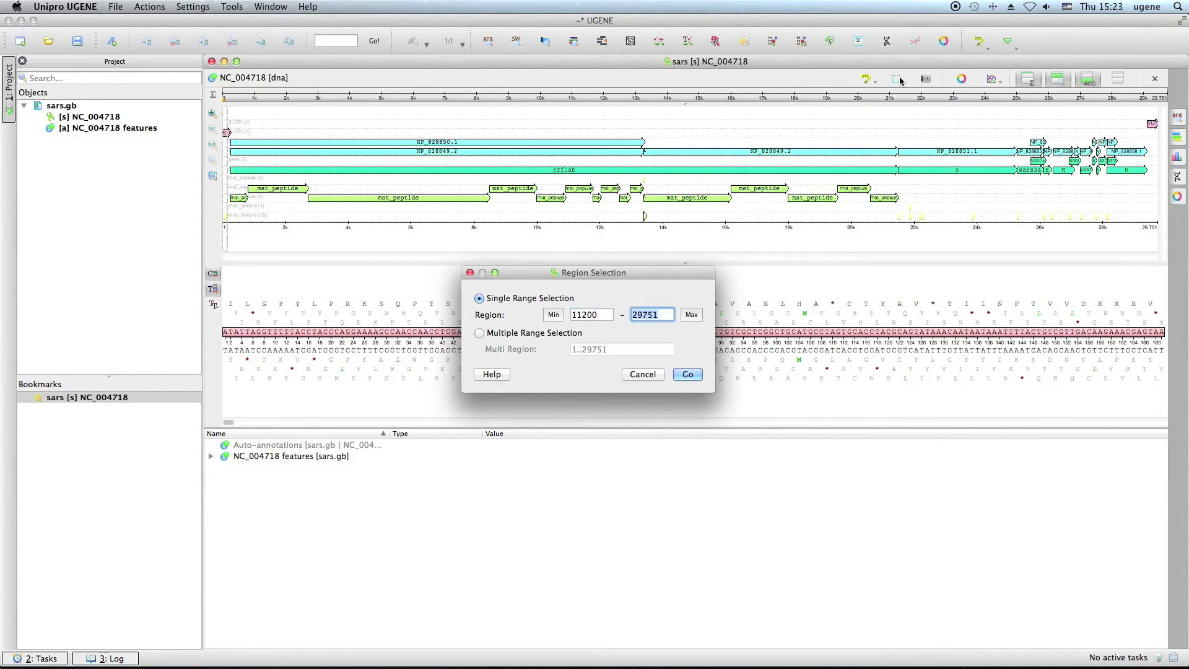
text(11500)
click(688, 374)
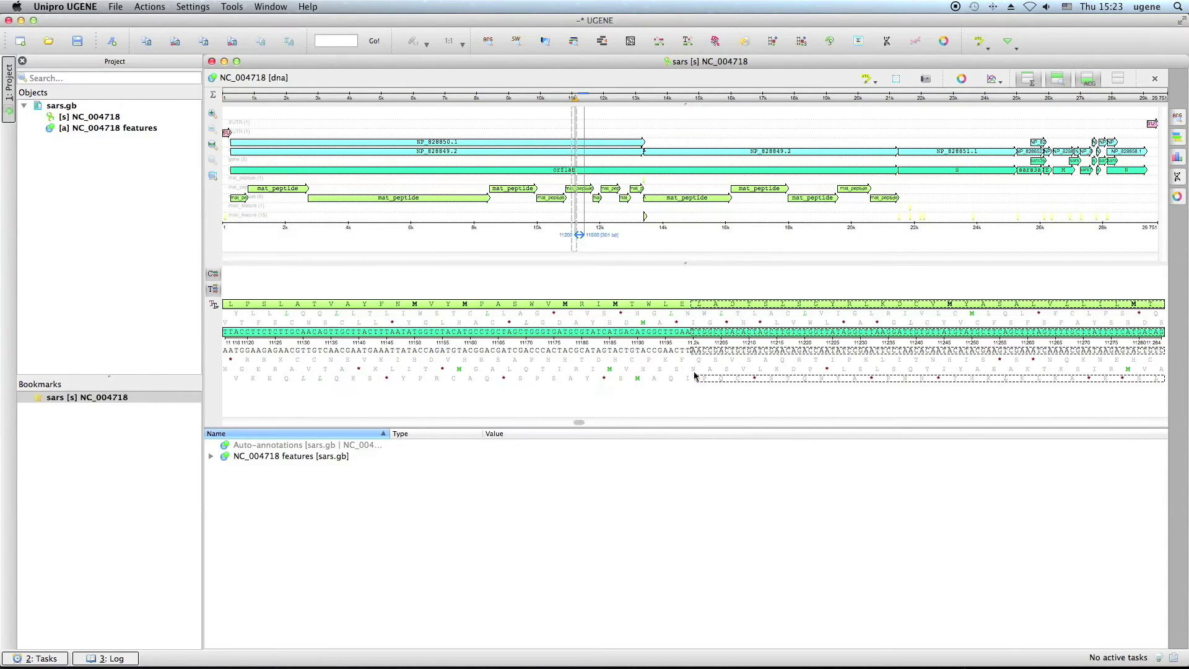
Export the selected region's Sequence details as the image untitled.png.
click(925, 79)
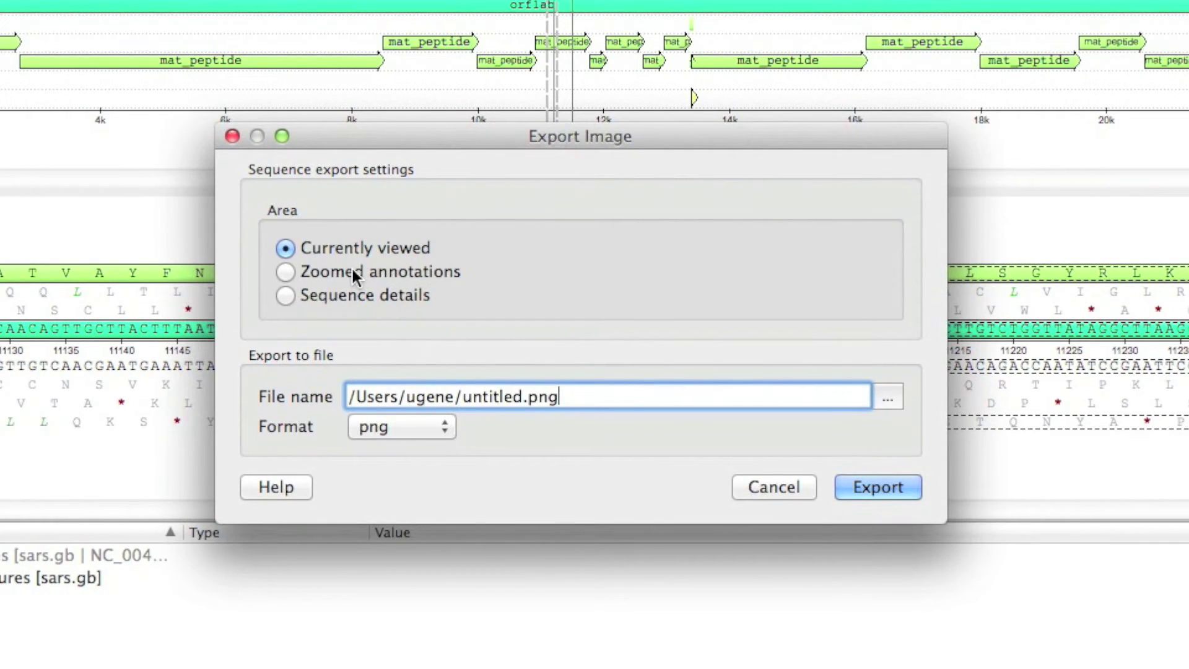
click(297, 298)
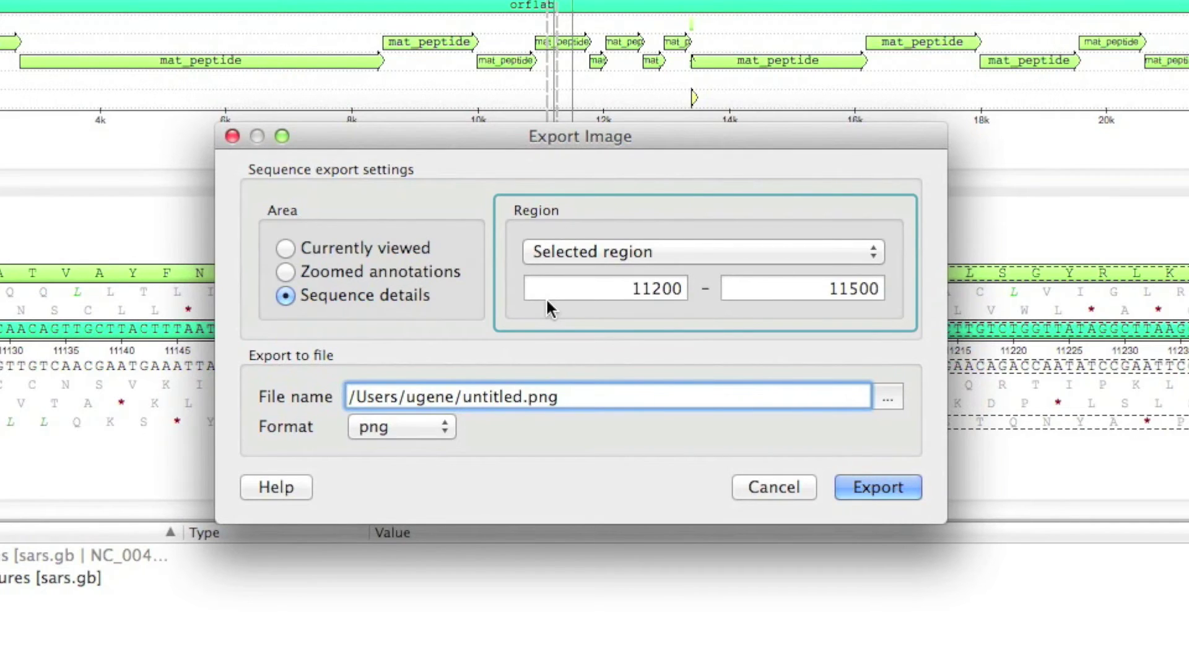
click(855, 489)
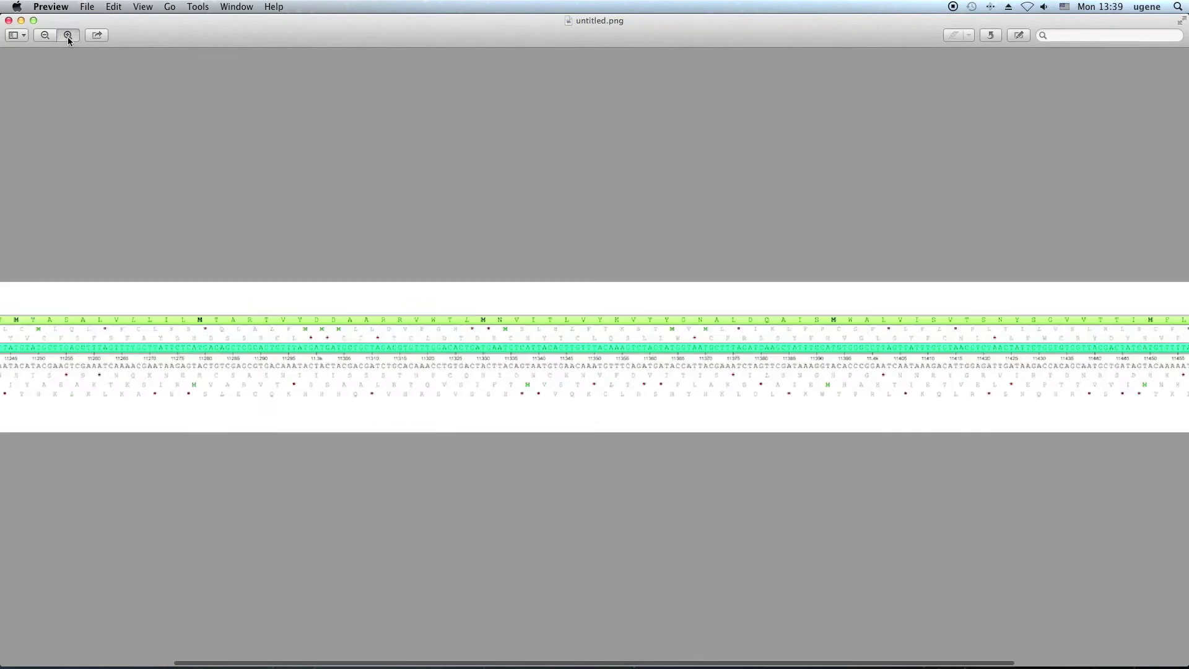
Zoom in and back out on untitled.png in Preview, then scroll across it.
click(68, 36)
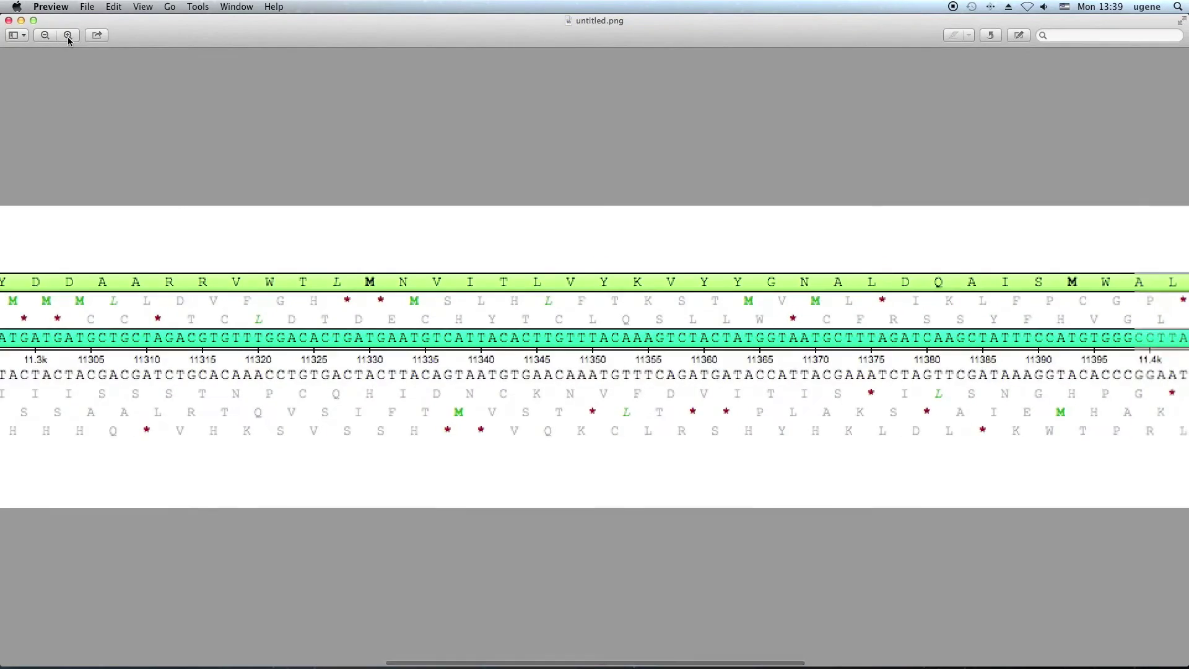
click(45, 36)
scroll(446, 557, right, 5)
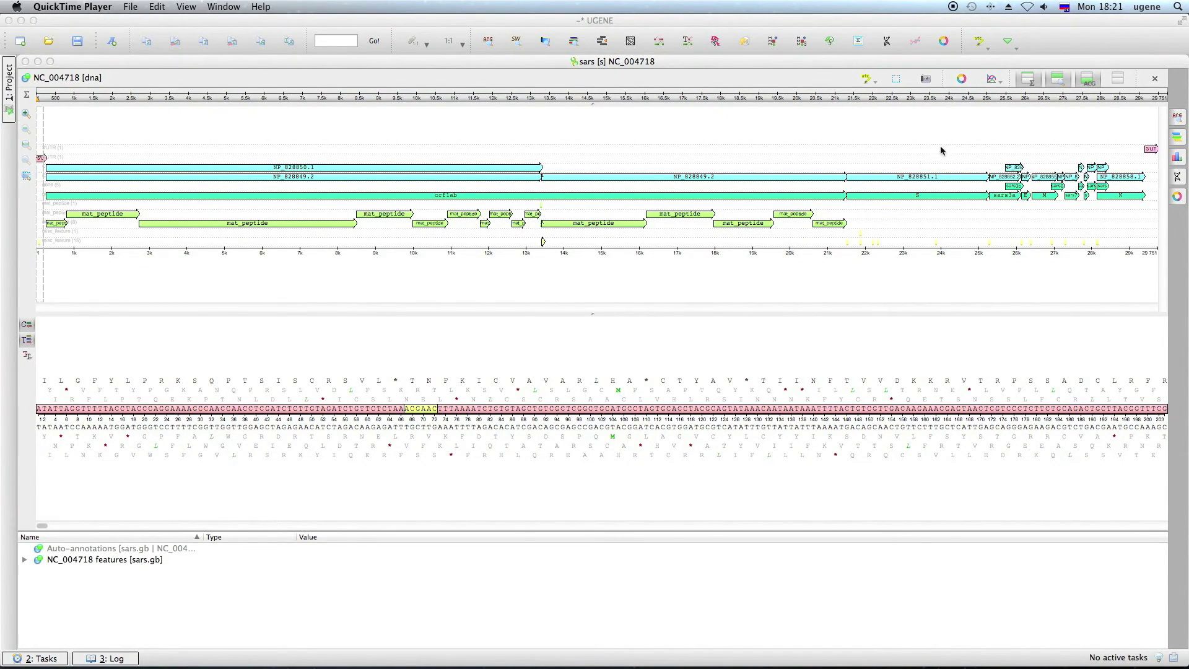
Hide and restore the overview and sequence-details panels using the header toolbar buttons.
click(1032, 85)
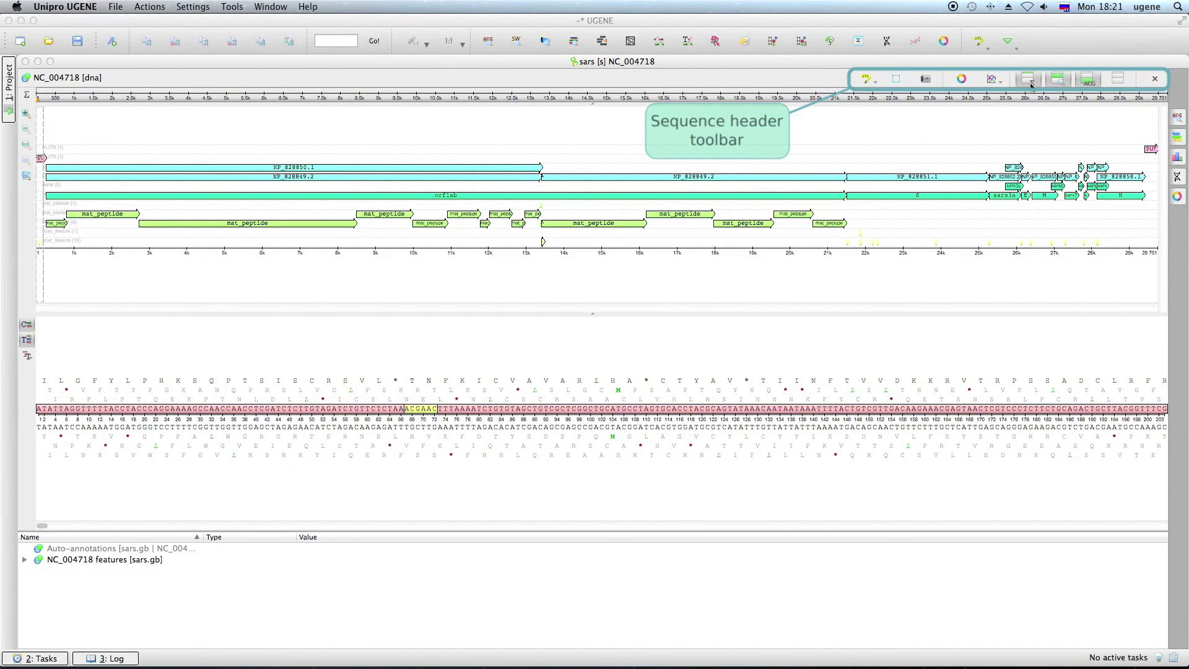
click(1030, 83)
click(1031, 83)
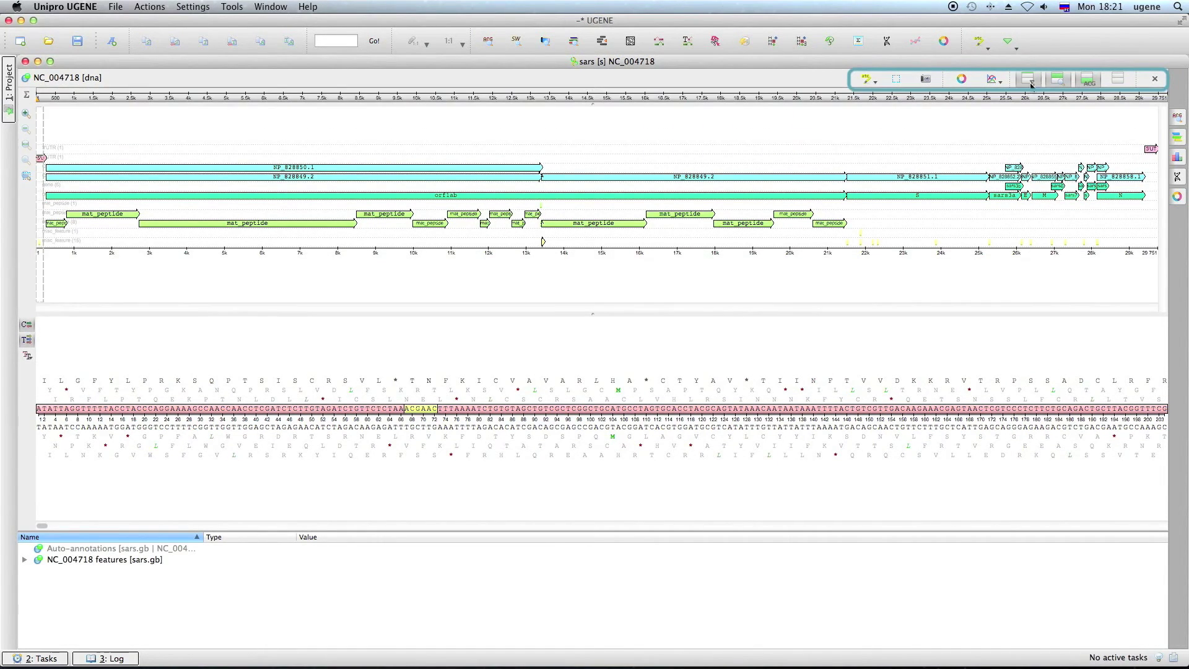
click(1056, 84)
click(1056, 84)
click(1082, 84)
click(1083, 84)
Add the AC Content (%) graph, then hide and re-show the complementary strand and translations.
click(998, 81)
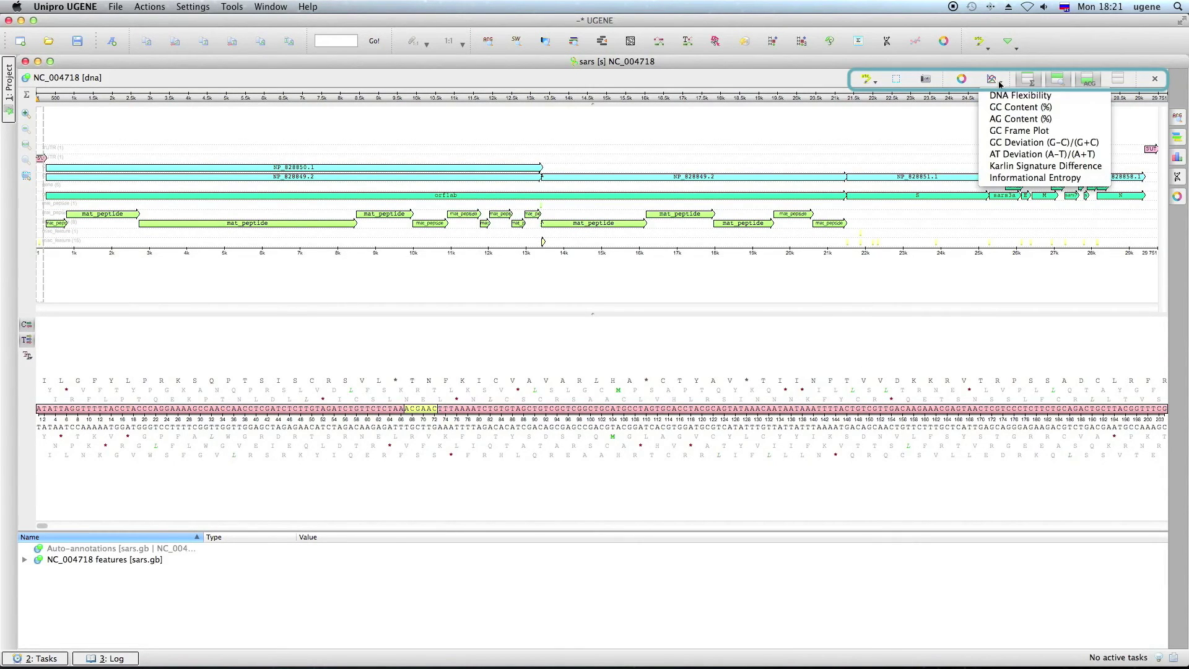
click(1000, 119)
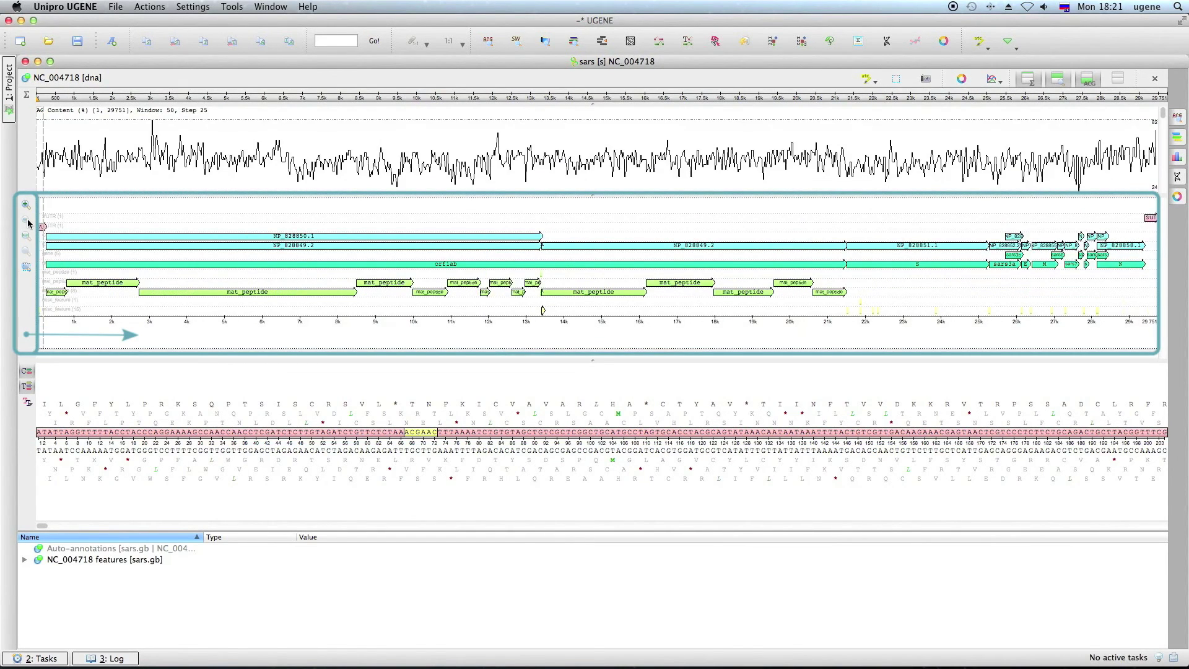
click(27, 372)
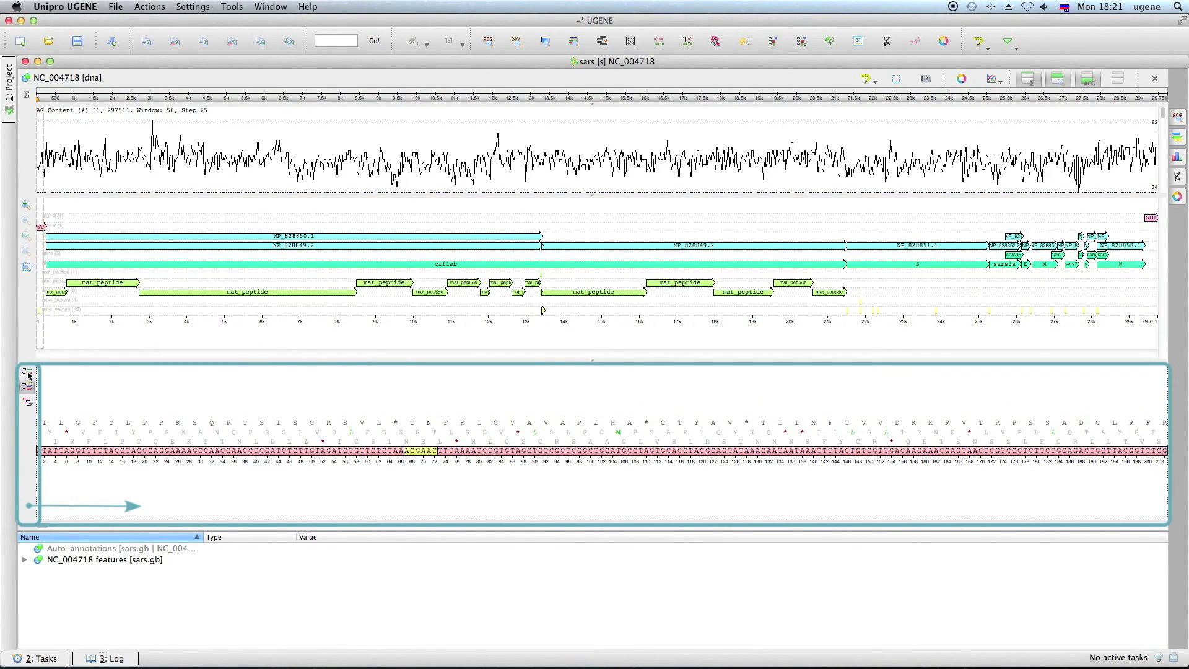
click(28, 374)
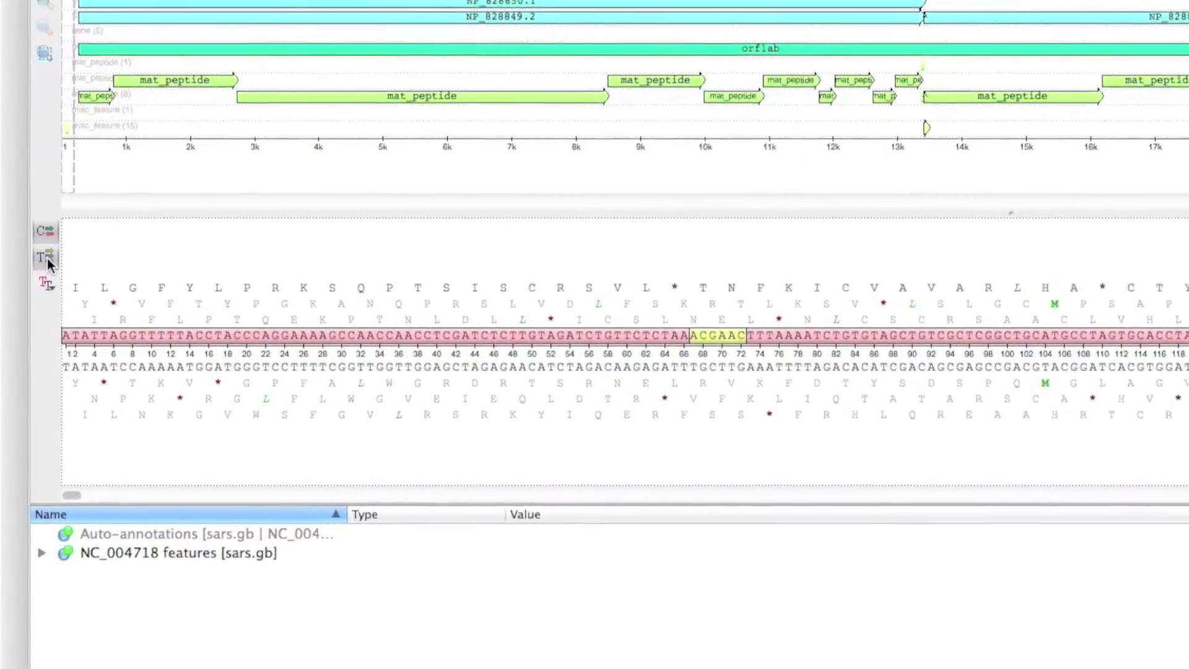
click(48, 260)
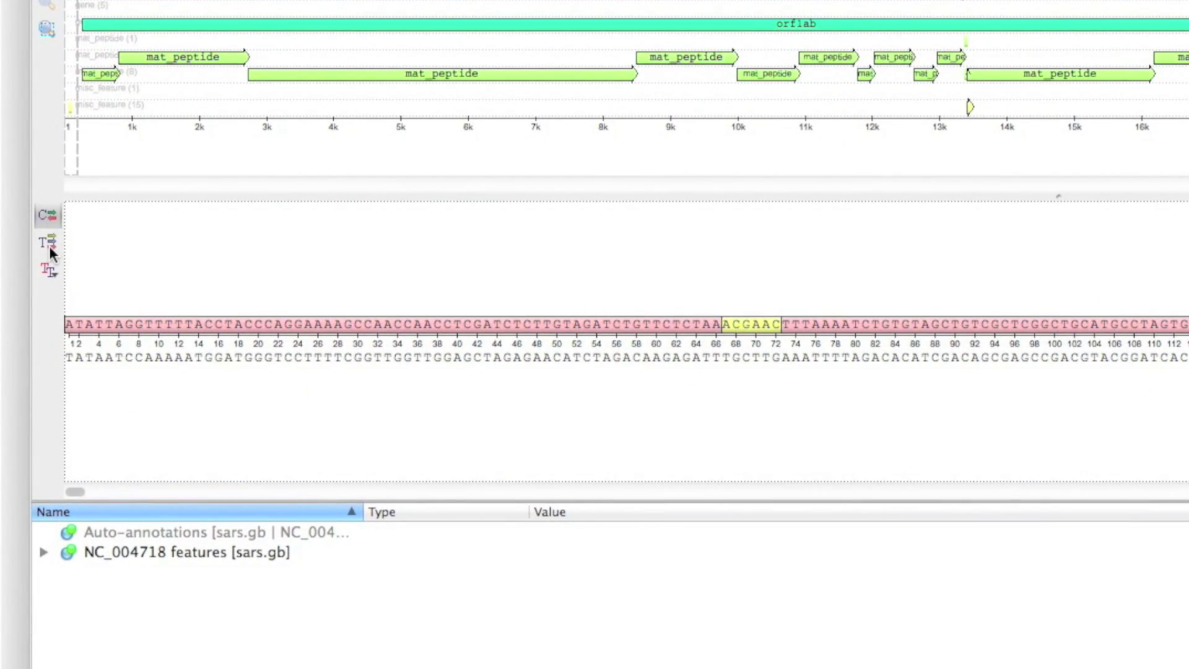
click(49, 247)
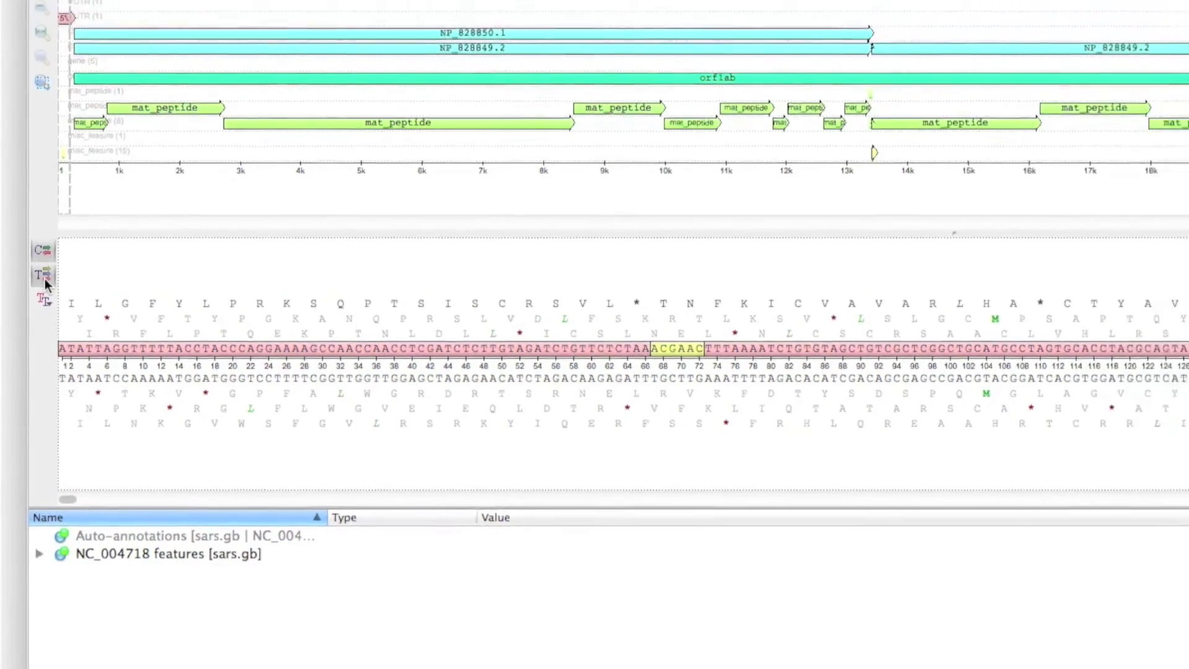